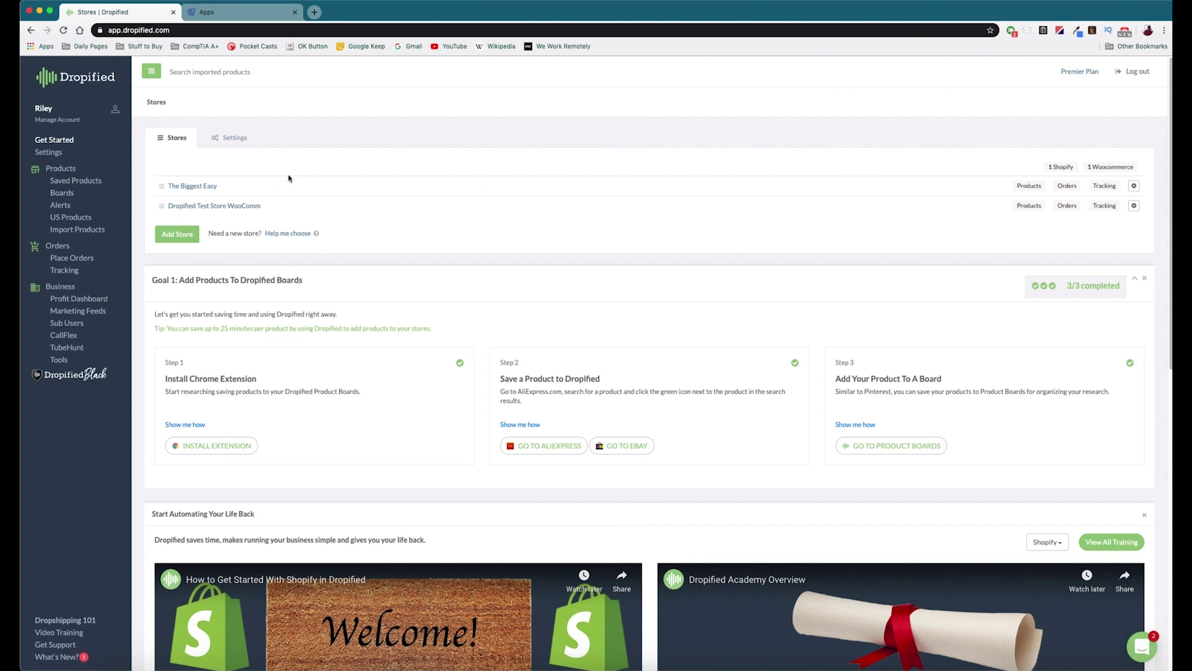
- Start adding a store on the CommerceHQ platform and title it "CommerceHQ Test"
{"action": "left_click", "coordinate": [169, 235]}
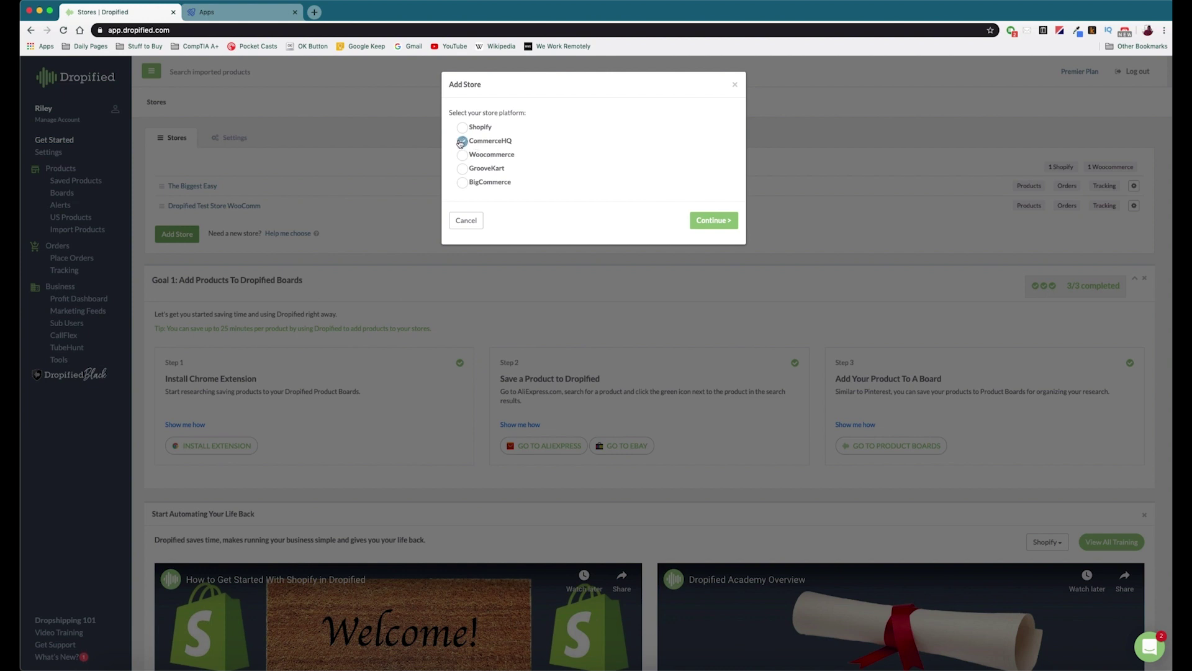
{"action": "left_click", "coordinate": [703, 222]}
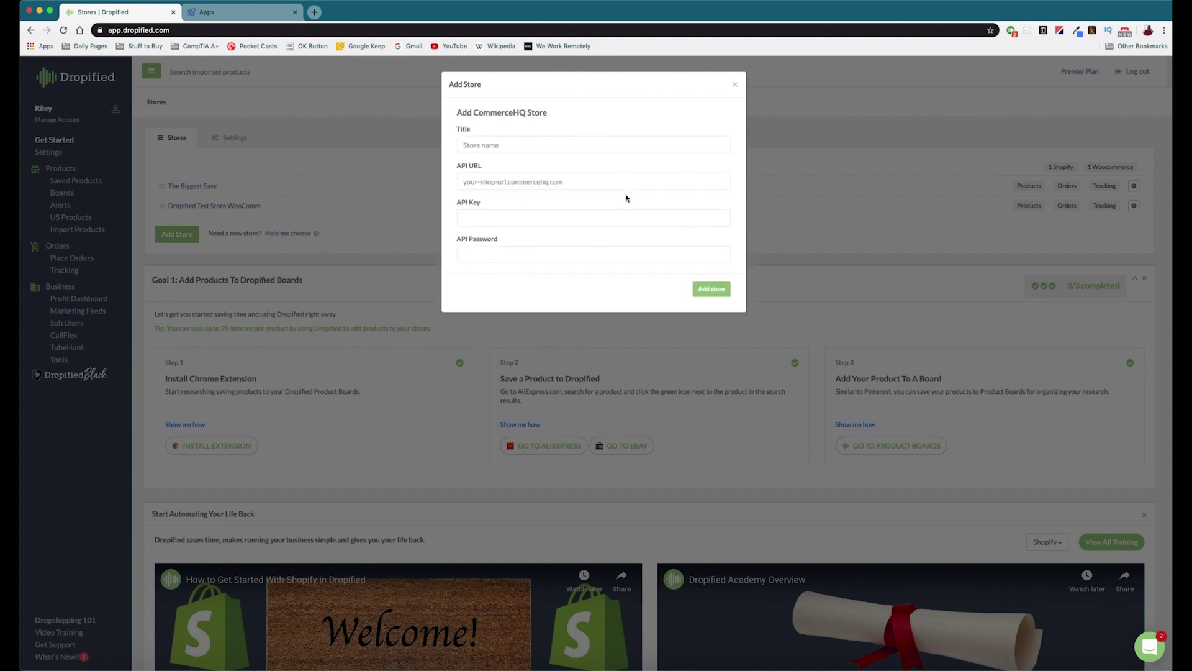
{"action": "left_click", "coordinate": [547, 145]}
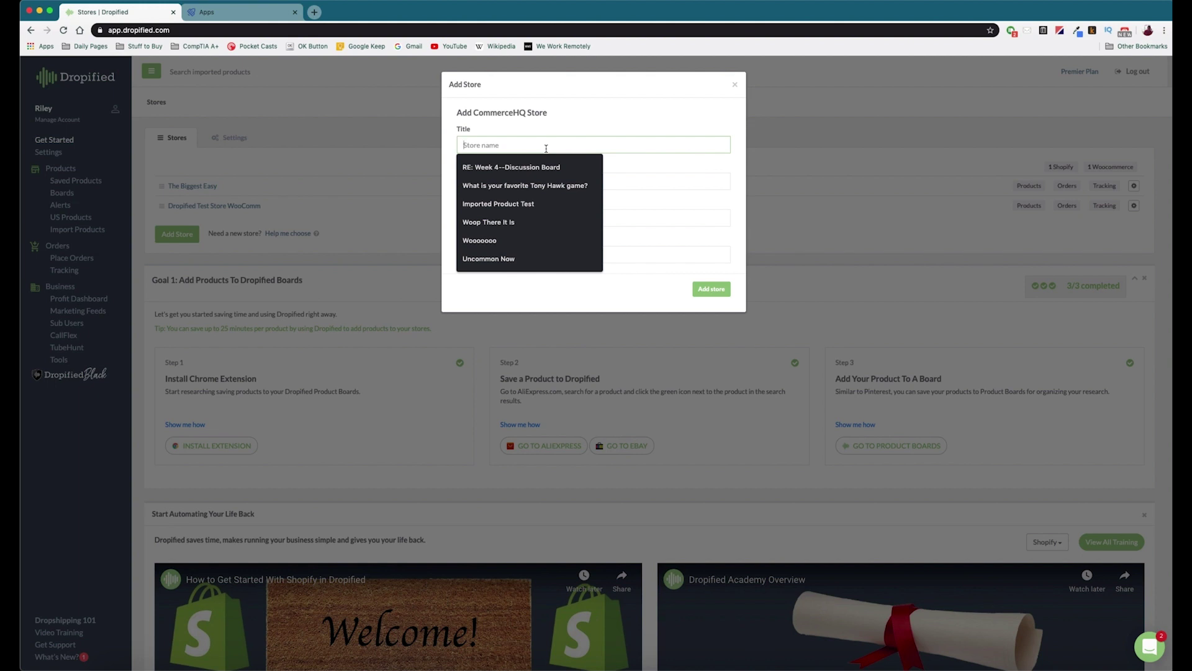
{"action": "type", "text": "Commewr"}
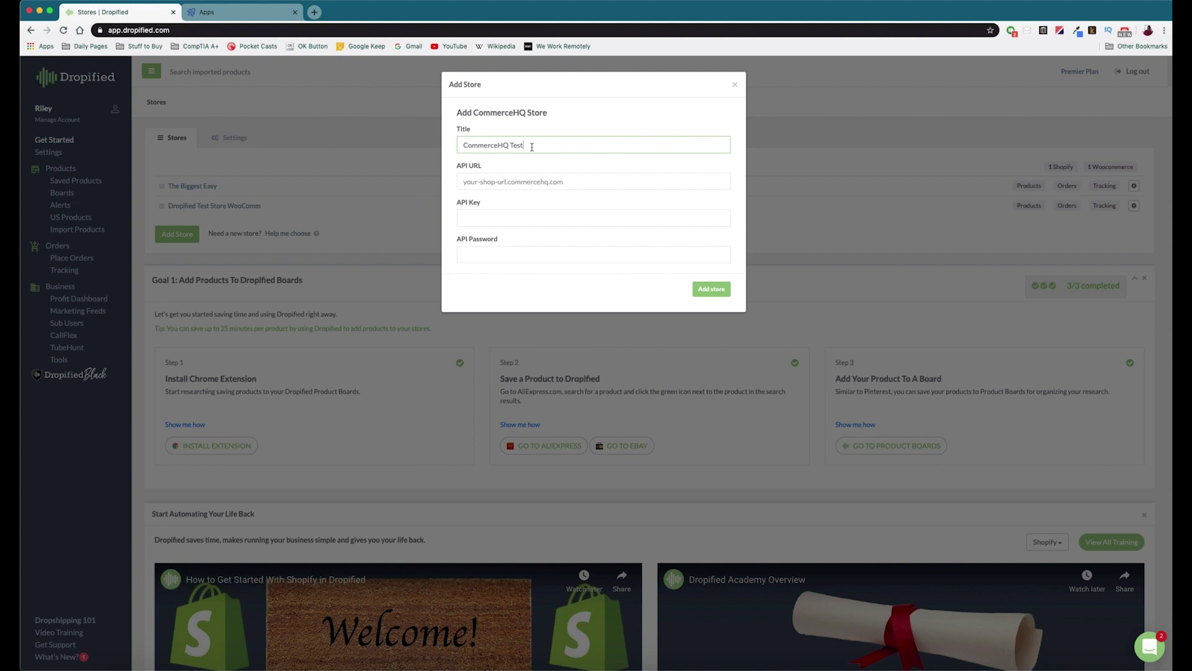
{"action": "left_click_drag", "start_coordinate": [532, 147], "coordinate": [468, 143]}
{"action": "left_click", "coordinate": [542, 143]}
{"action": "left_click", "coordinate": [234, 14]}
{"action": "left_click", "coordinate": [237, 30]}
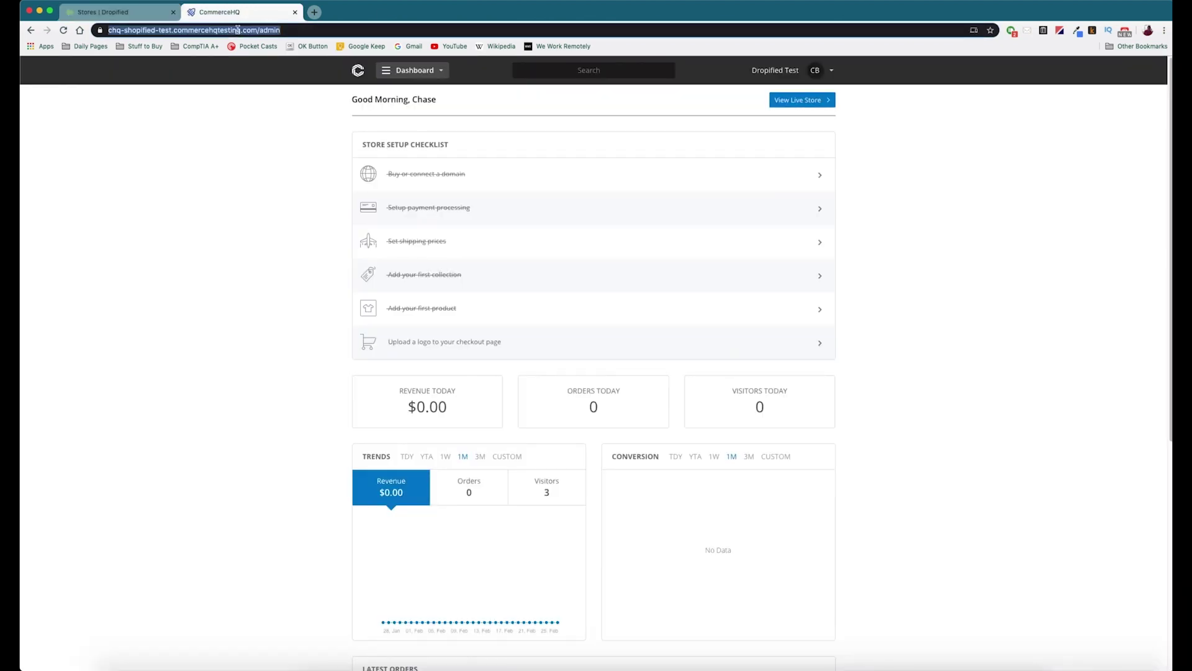
{"action": "left_click", "coordinate": [109, 32]}
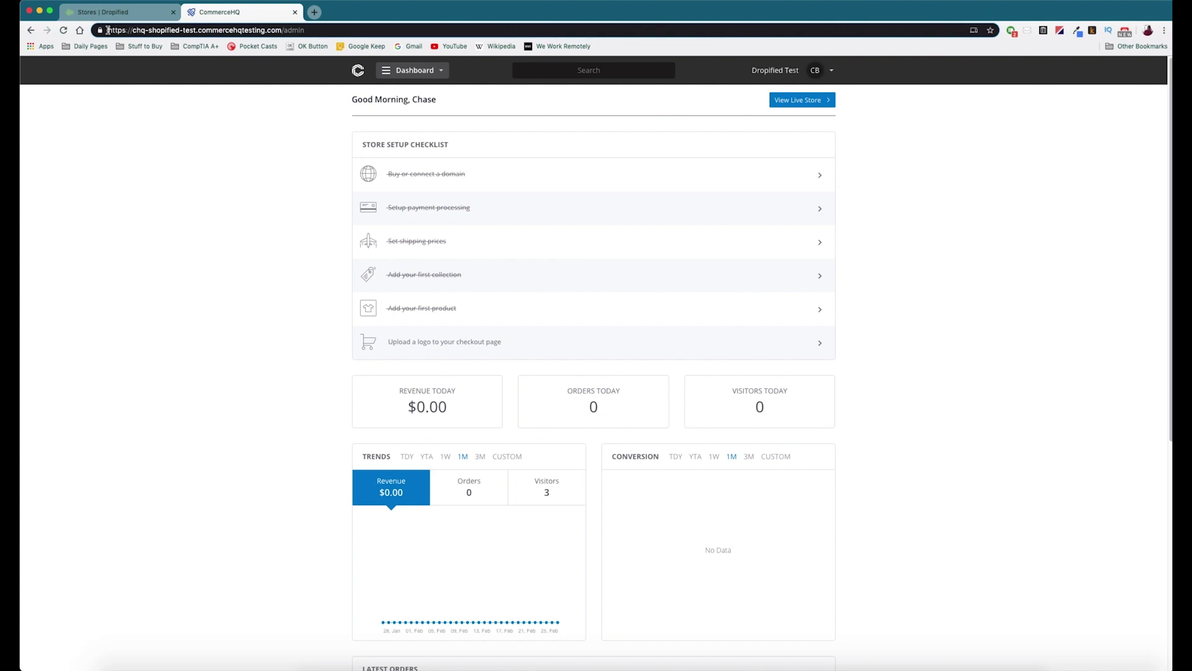
{"action": "left_click_drag", "start_coordinate": [110, 30], "coordinate": [276, 33]}
{"action": "key", "text": "super+c"}
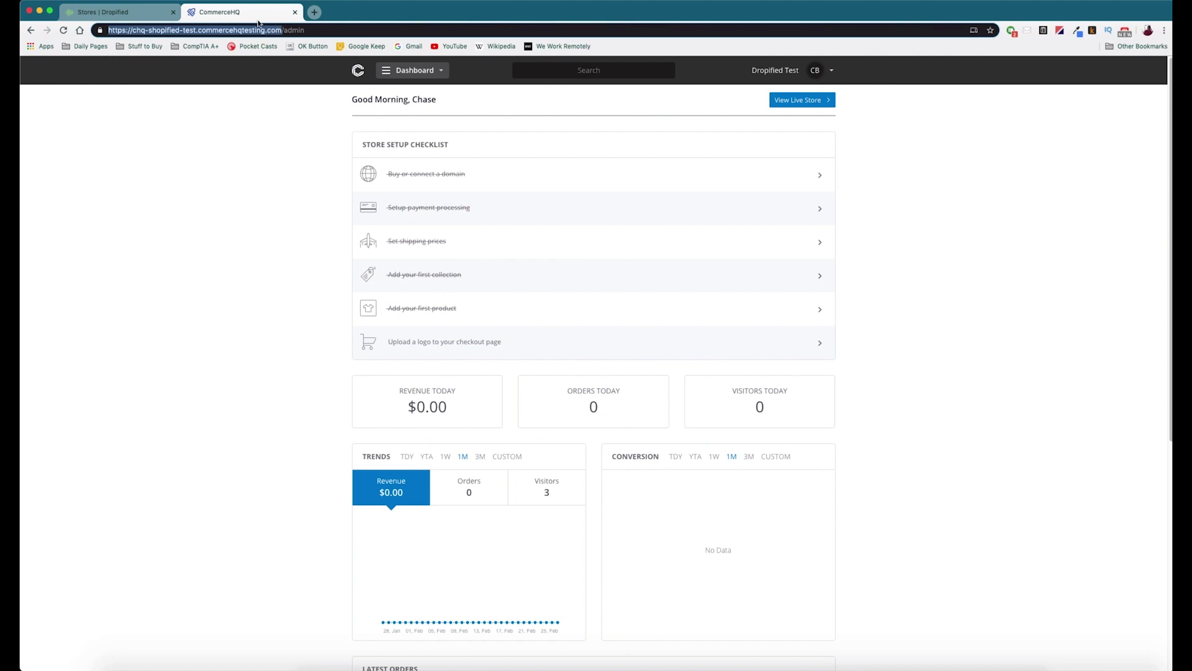
{"action": "left_click", "coordinate": [103, 12]}
{"action": "left_click", "coordinate": [531, 180]}
{"action": "key", "text": "super+v"}
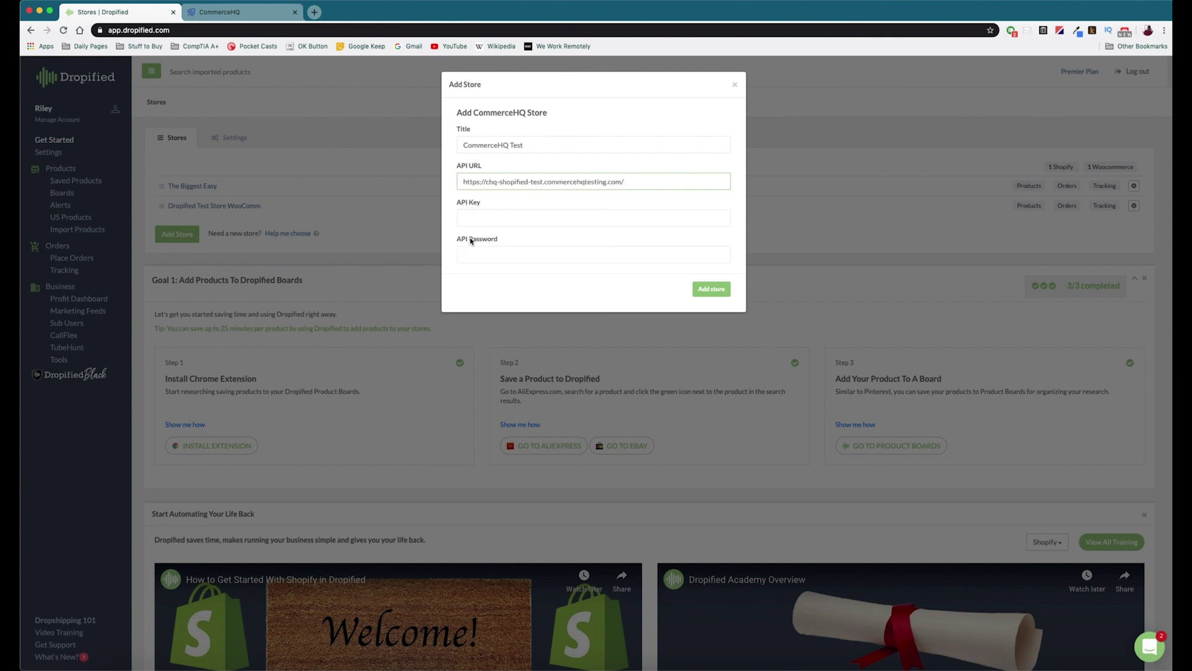
- In the CommerceHQ Apps Store, add a private app named "Dropified Test" with full access for all access options
{"action": "left_click", "coordinate": [221, 13]}
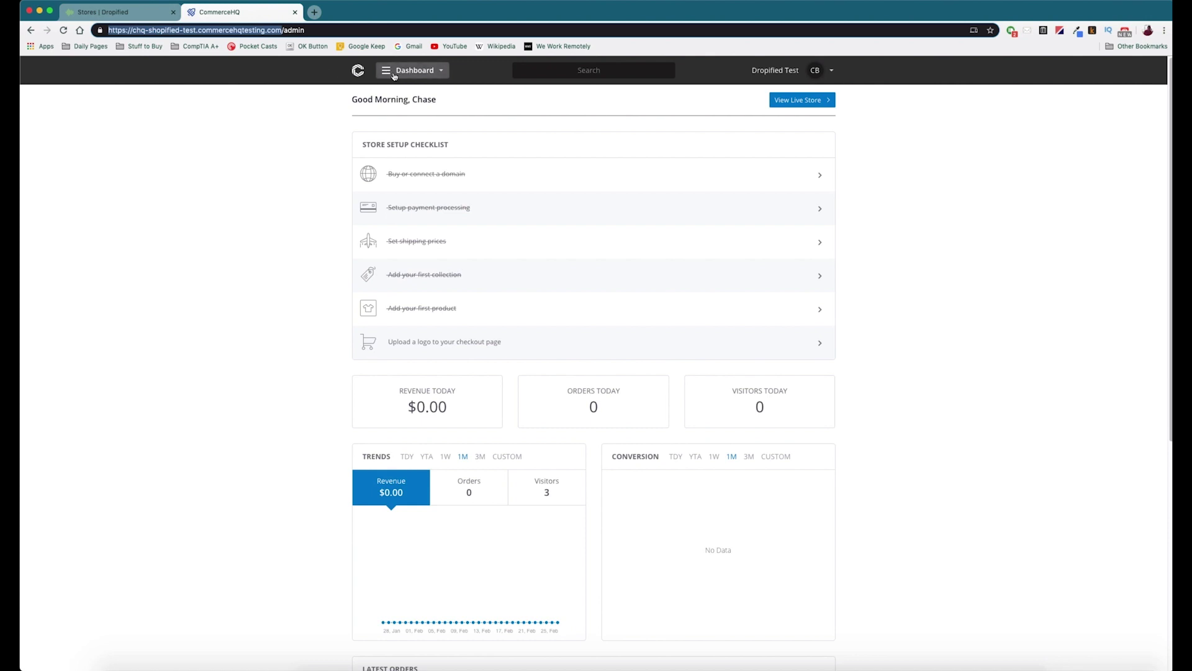
{"action": "left_click", "coordinate": [443, 72]}
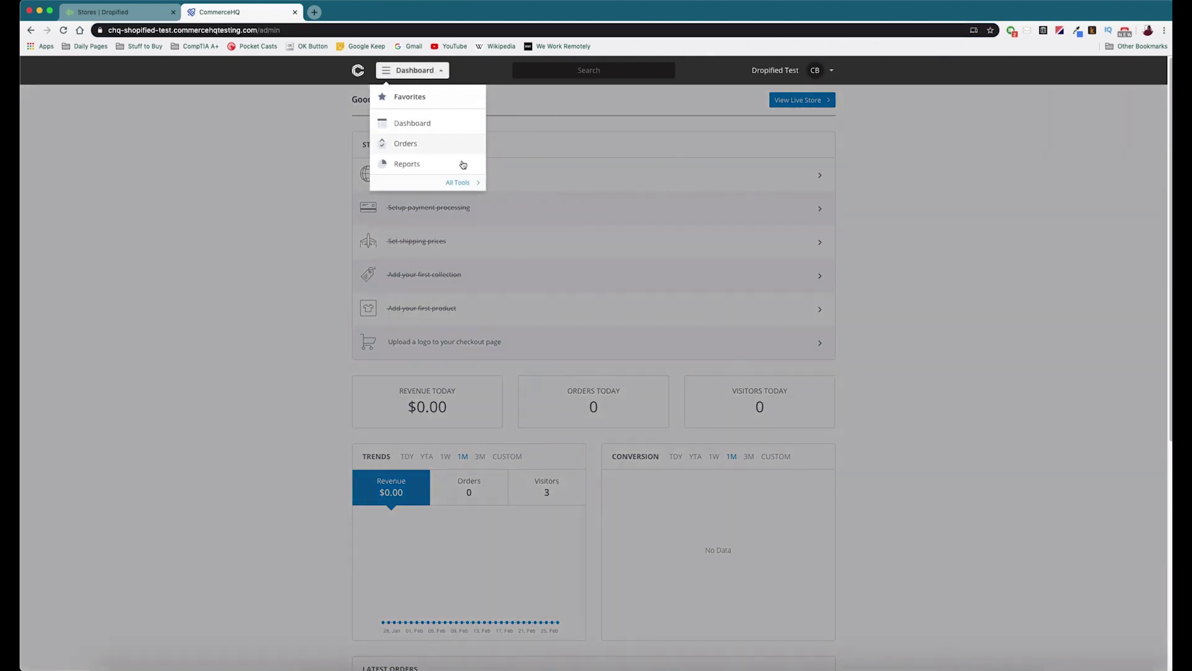
{"action": "left_click", "coordinate": [460, 185]}
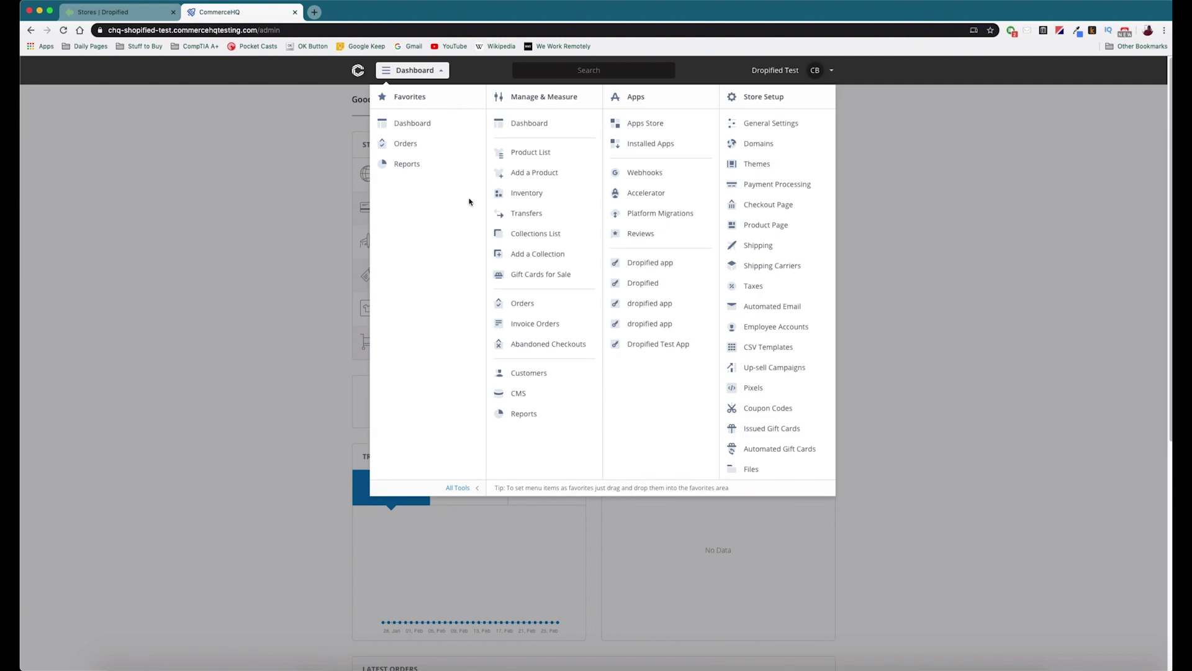
{"action": "left_click", "coordinate": [640, 125]}
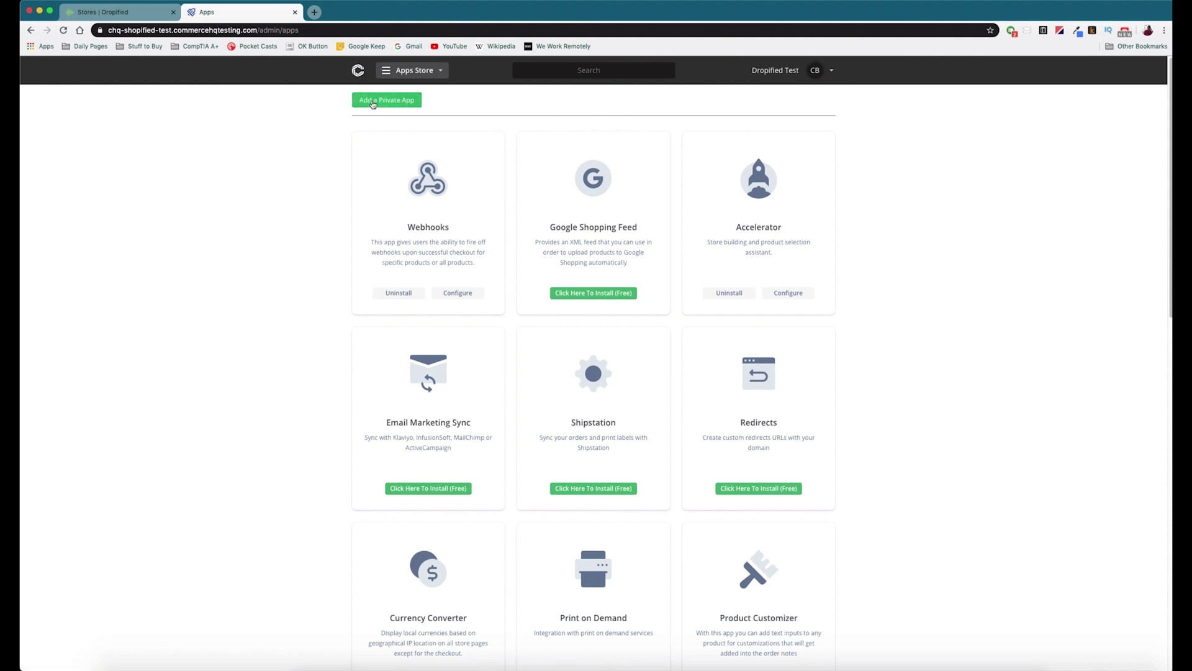
{"action": "left_click", "coordinate": [367, 102]}
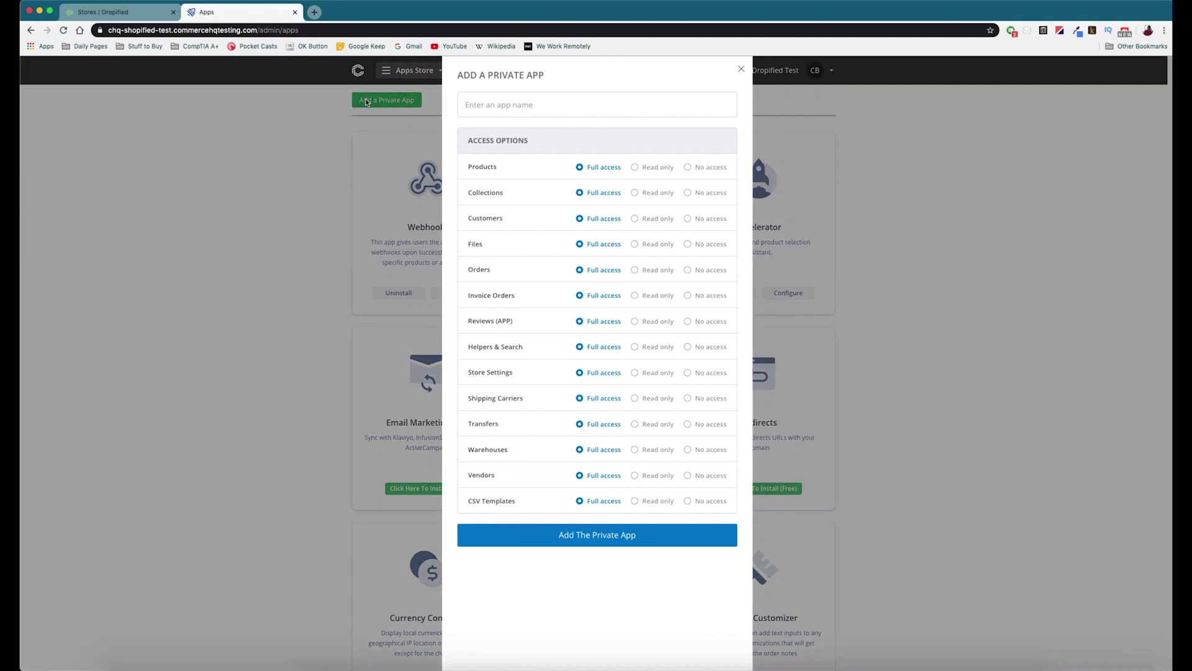
{"action": "left_click", "coordinate": [504, 105]}
{"action": "type", "text": "D"}
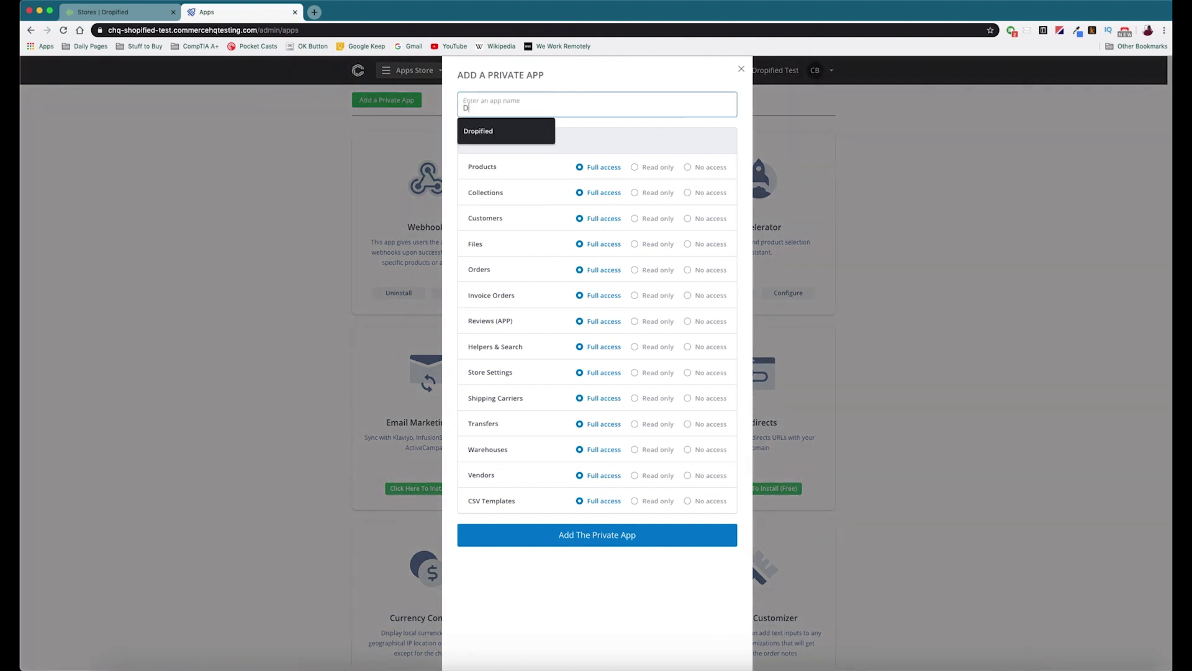
{"action": "type", "text": "ropified Test"}
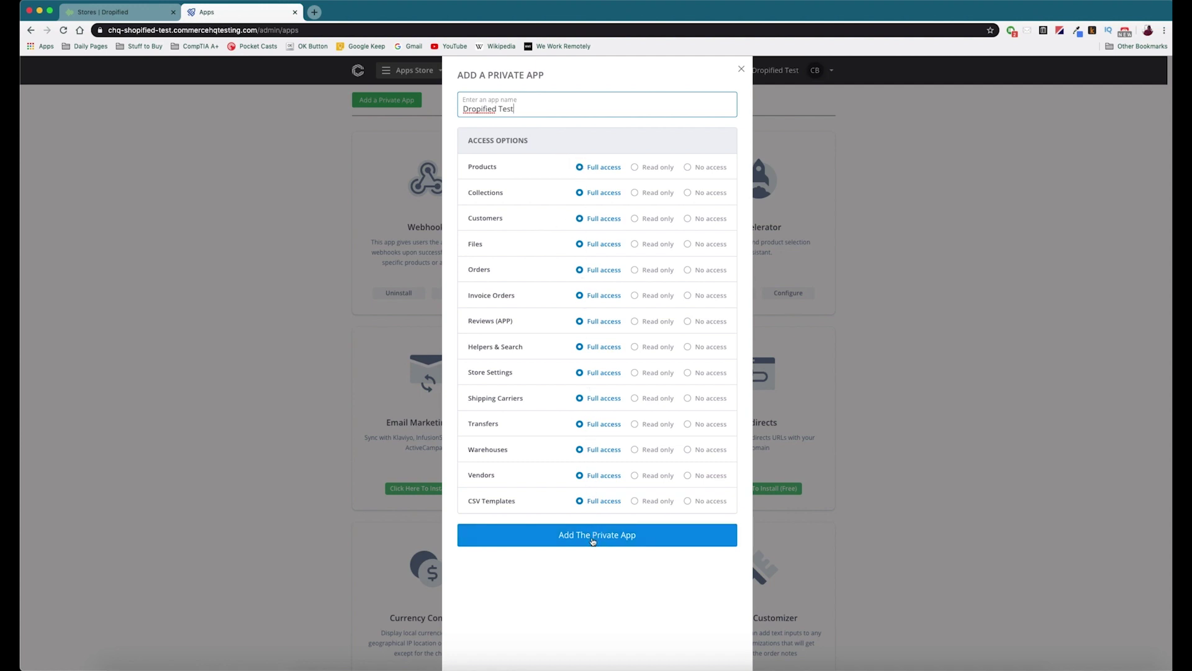
{"action": "left_click", "coordinate": [561, 542]}
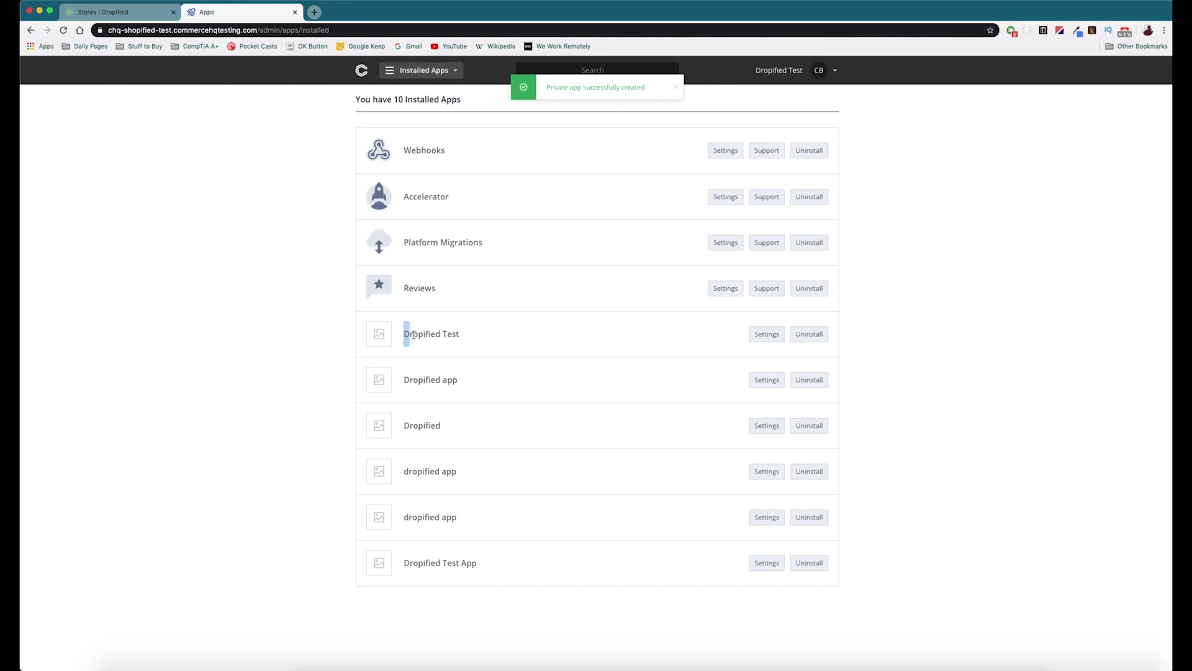
- Open the settings of the Dropified Test private app and copy its API key into the API Key field of Dropified's store form
{"action": "left_click_drag", "start_coordinate": [405, 335], "coordinate": [465, 337]}
{"action": "left_click", "coordinate": [491, 339]}
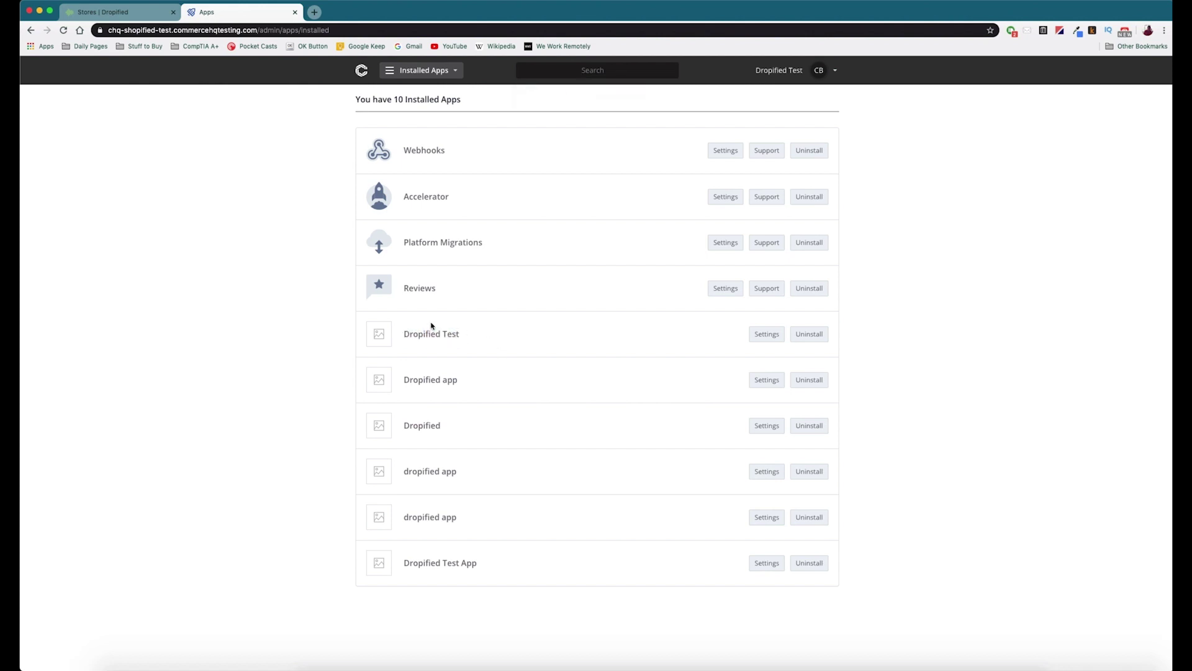
{"action": "left_click", "coordinate": [768, 336]}
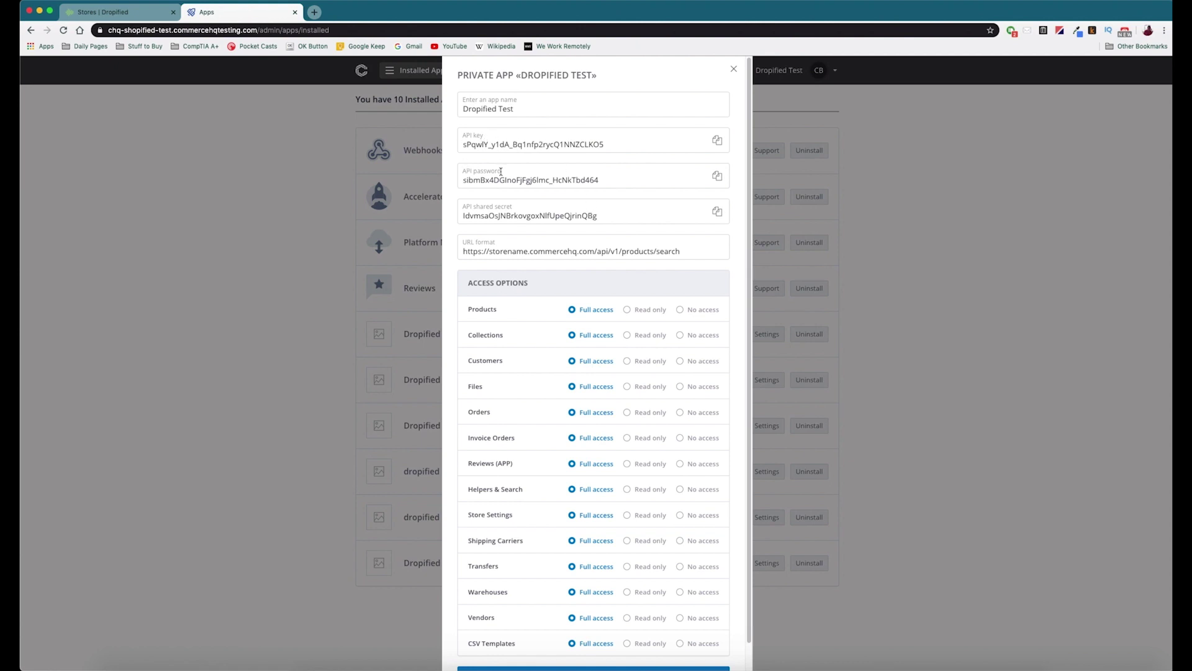
{"action": "left_click_drag", "start_coordinate": [642, 147], "coordinate": [463, 146]}
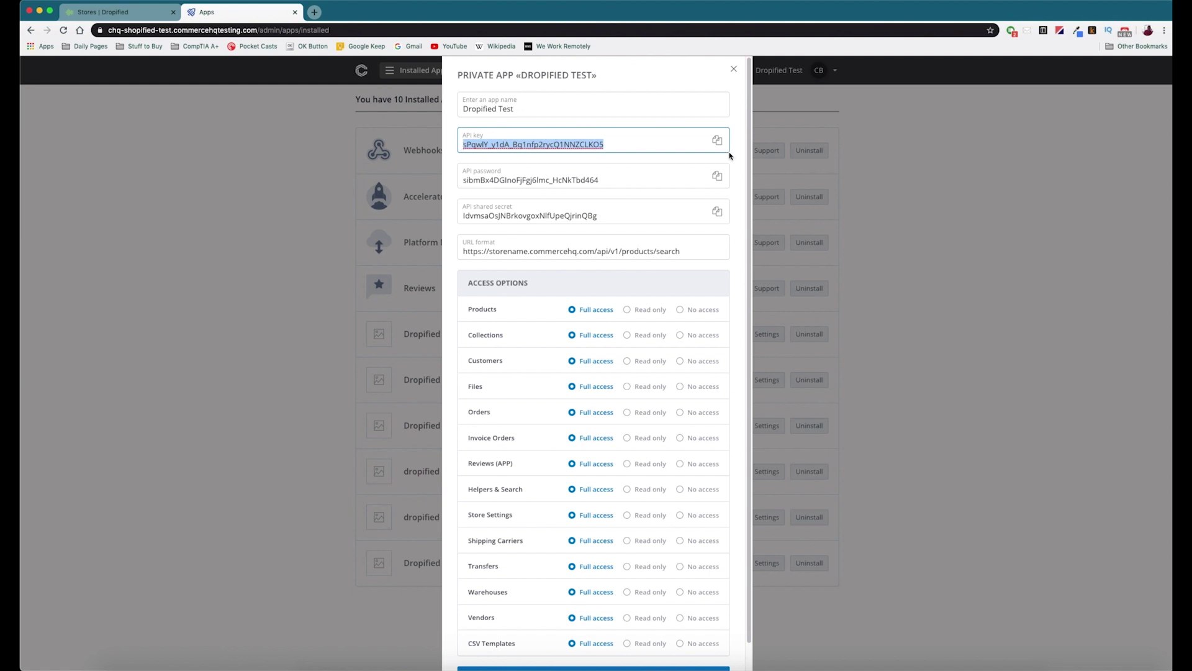
{"action": "left_click", "coordinate": [148, 8]}
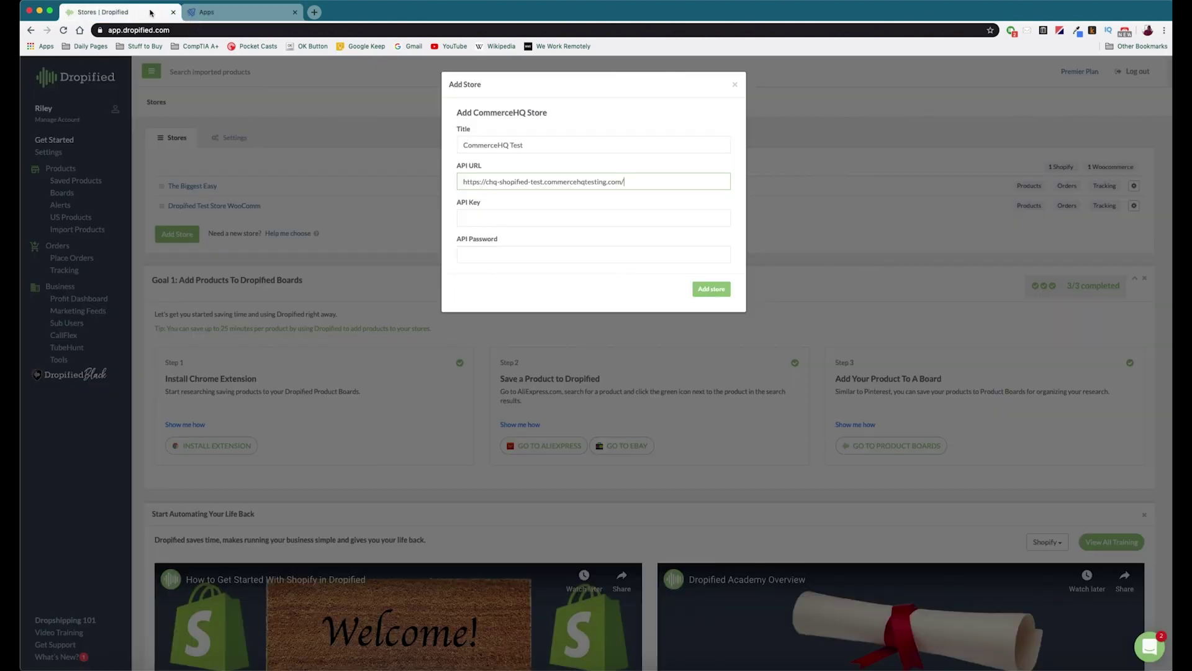
{"action": "left_click", "coordinate": [507, 212]}
{"action": "key", "text": "super+v"}
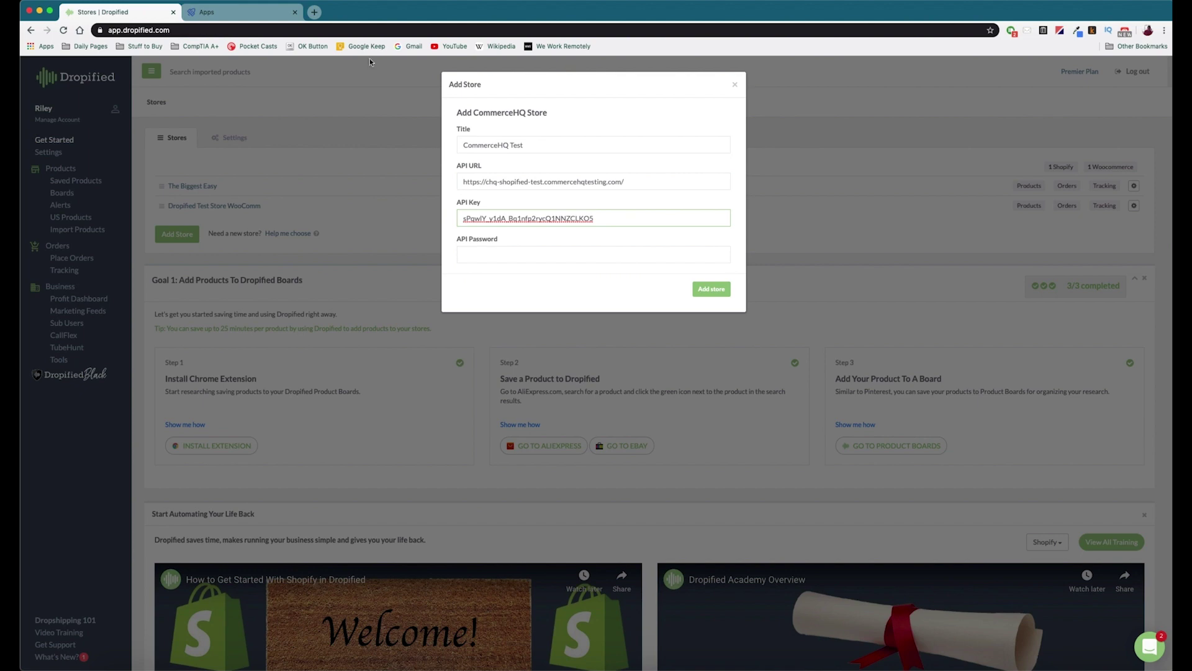
- Copy the private app's API password into the API Password field of Dropified's store form and add the store
{"action": "left_click", "coordinate": [240, 11]}
{"action": "left_click", "coordinate": [621, 184]}
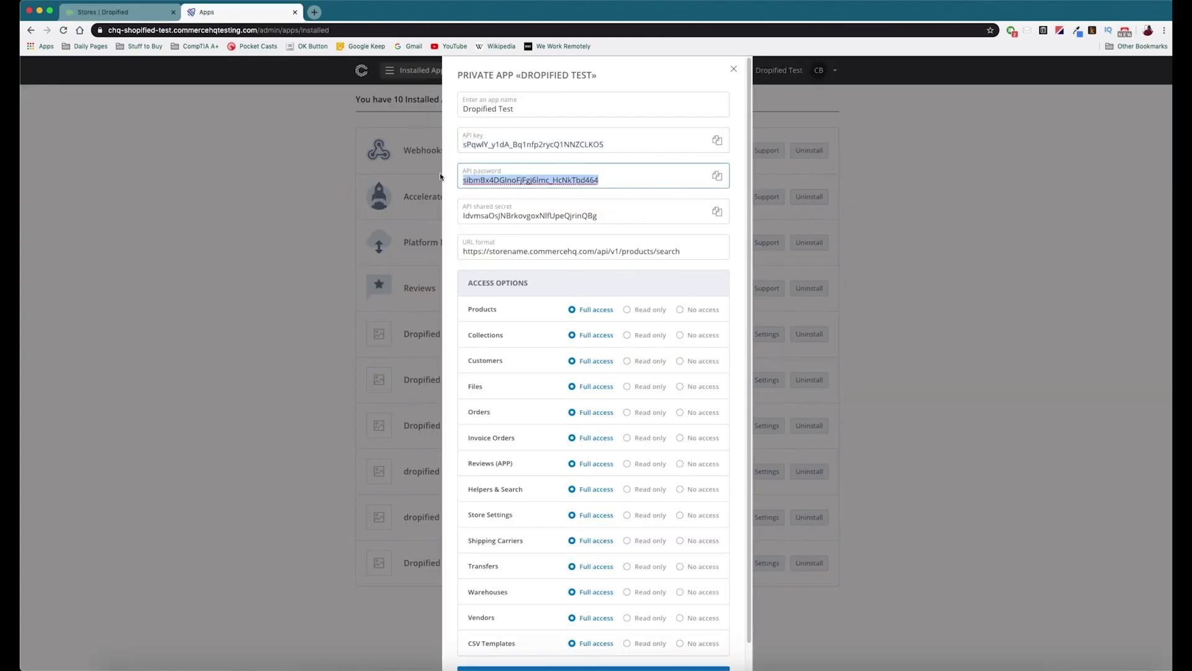
{"action": "left_click", "coordinate": [124, 12]}
{"action": "left_click", "coordinate": [508, 255]}
{"action": "key", "text": "super+v"}
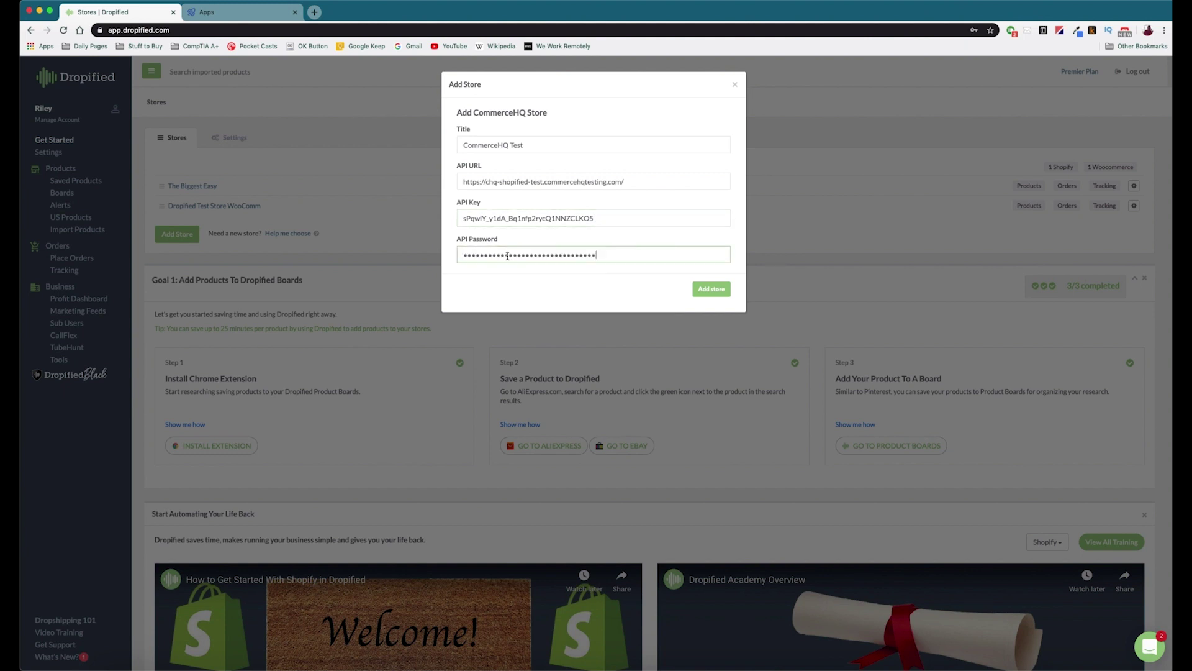
{"action": "left_click", "coordinate": [704, 290]}
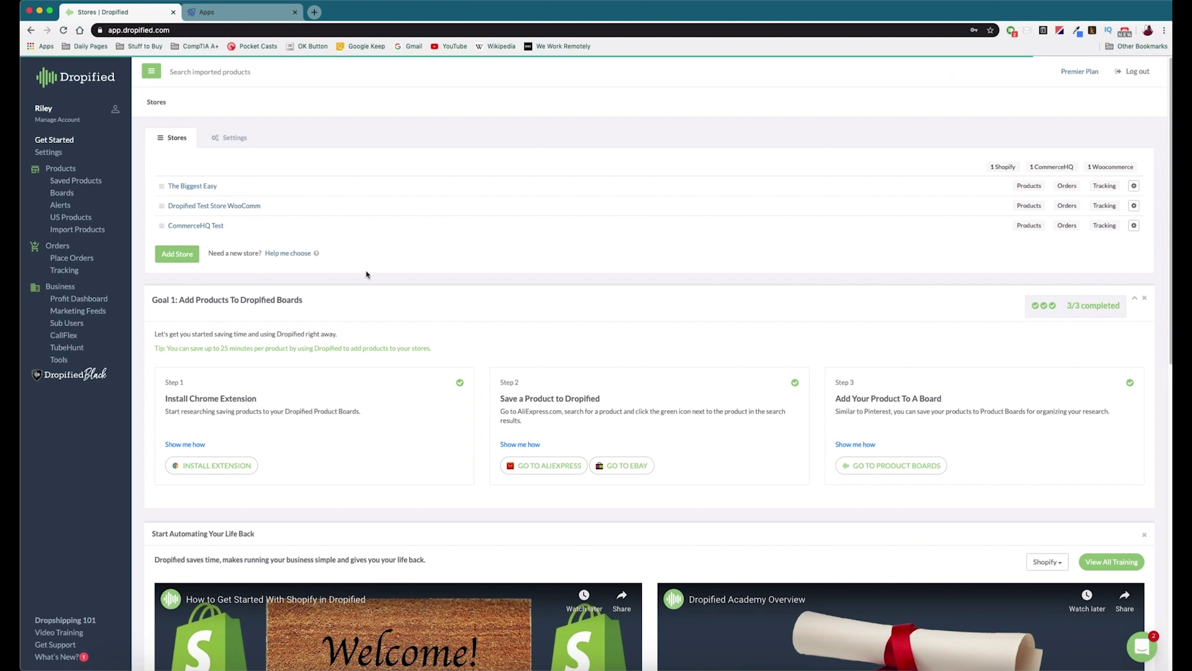
- Install the Dropified Dropshipping extension from the Chrome Web Store and return to the Dropified Stores page
{"action": "left_click", "coordinate": [213, 469]}
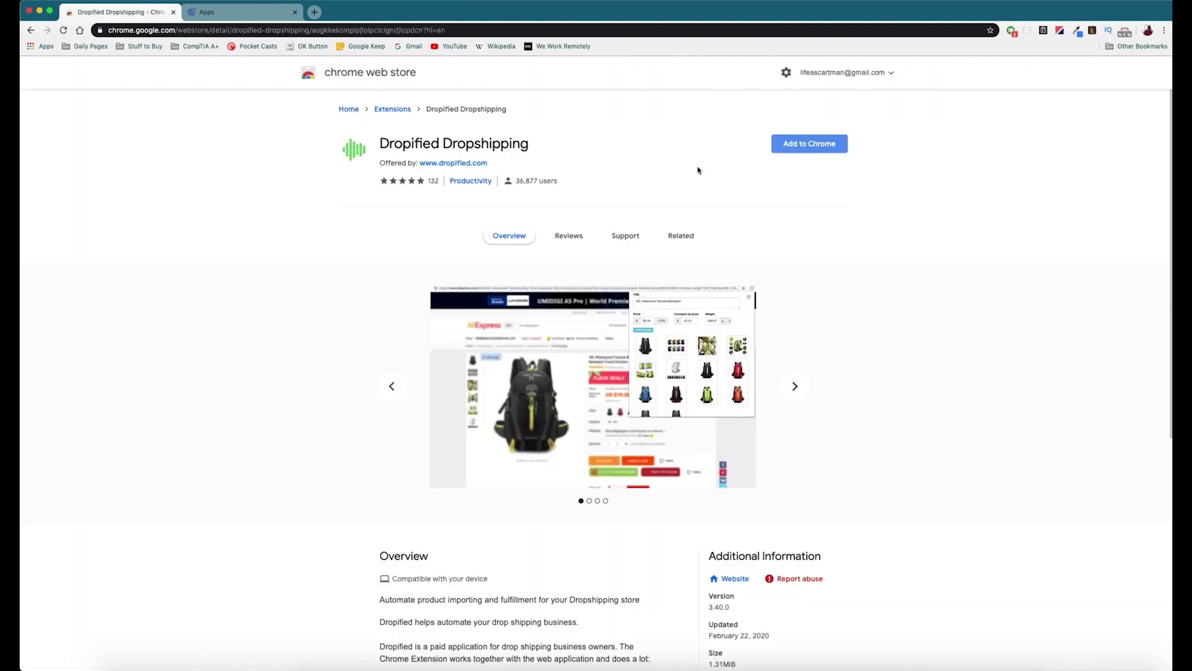
{"action": "left_click", "coordinate": [802, 150]}
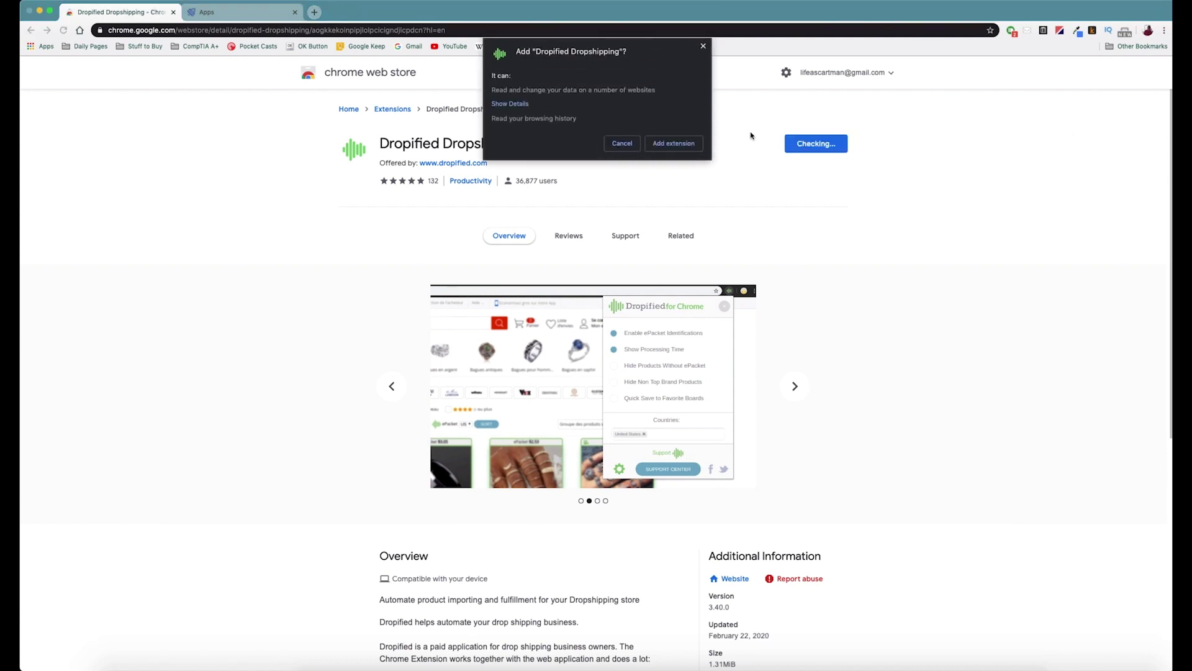
{"action": "left_click", "coordinate": [672, 145]}
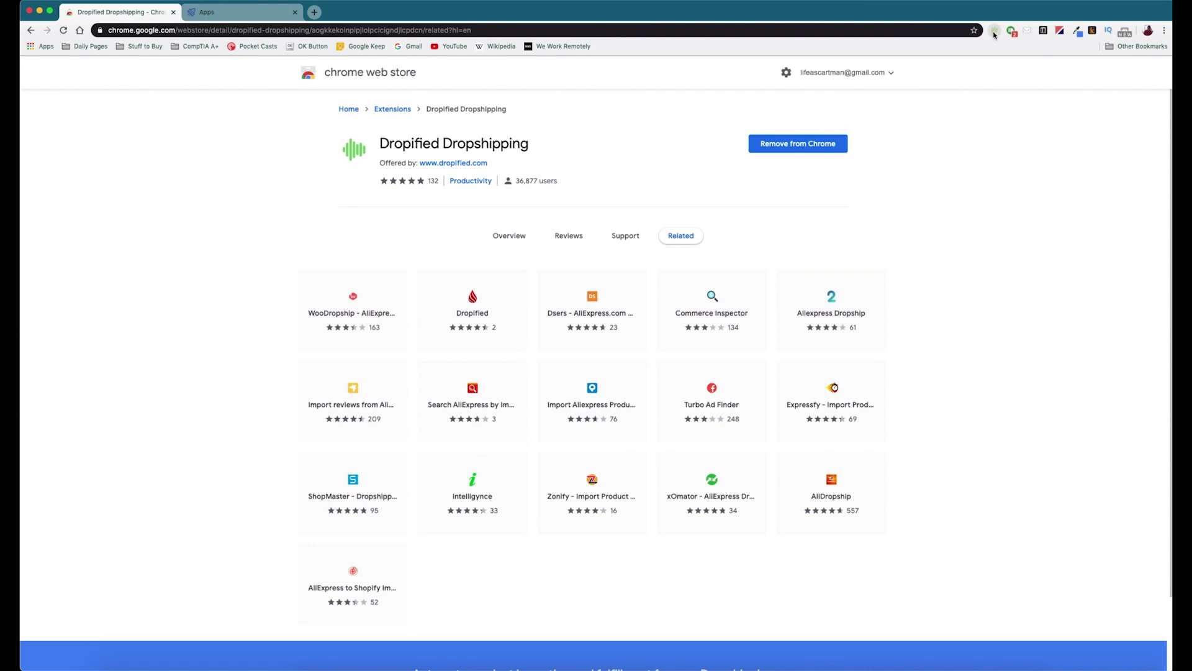
{"action": "left_click", "coordinate": [30, 31]}
{"action": "left_click", "coordinate": [30, 31]}
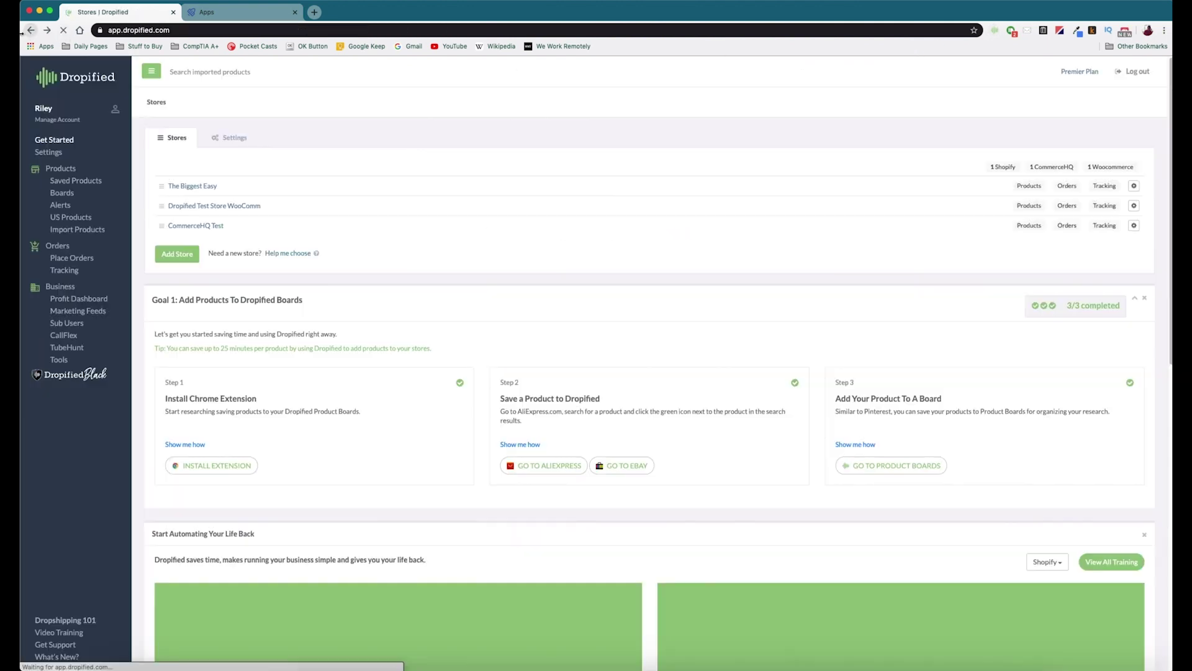
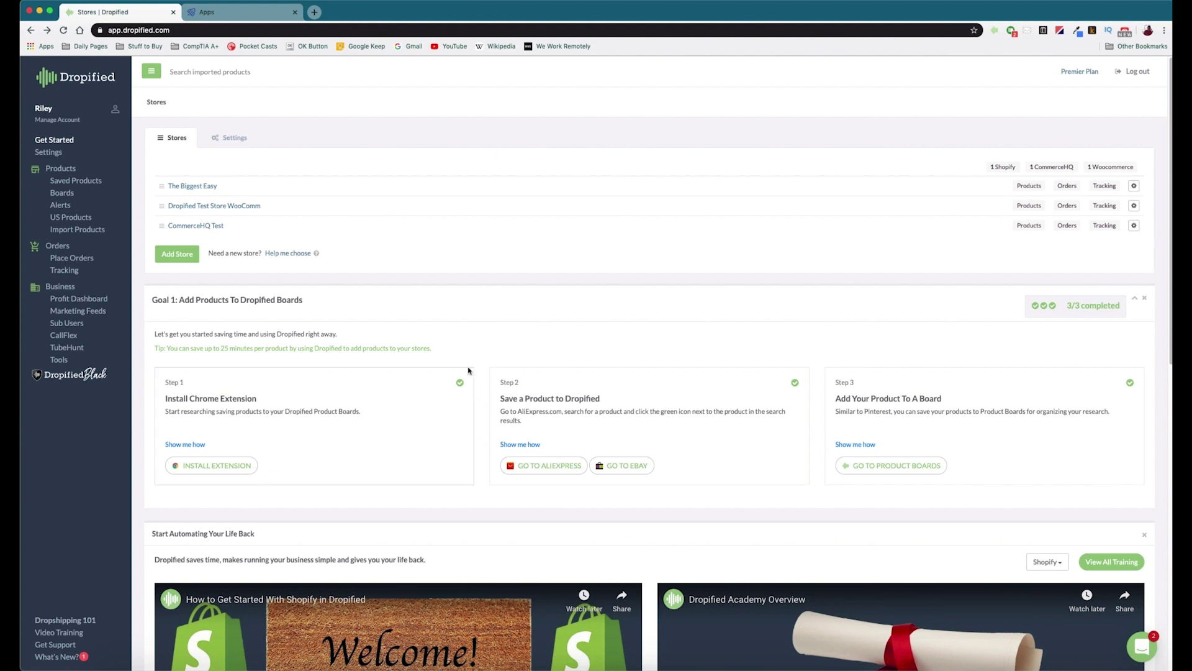
- Open AliExpress in a new browser tab and show the products for the suggested search "bullet journal"
{"action": "left_click", "coordinate": [528, 465]}
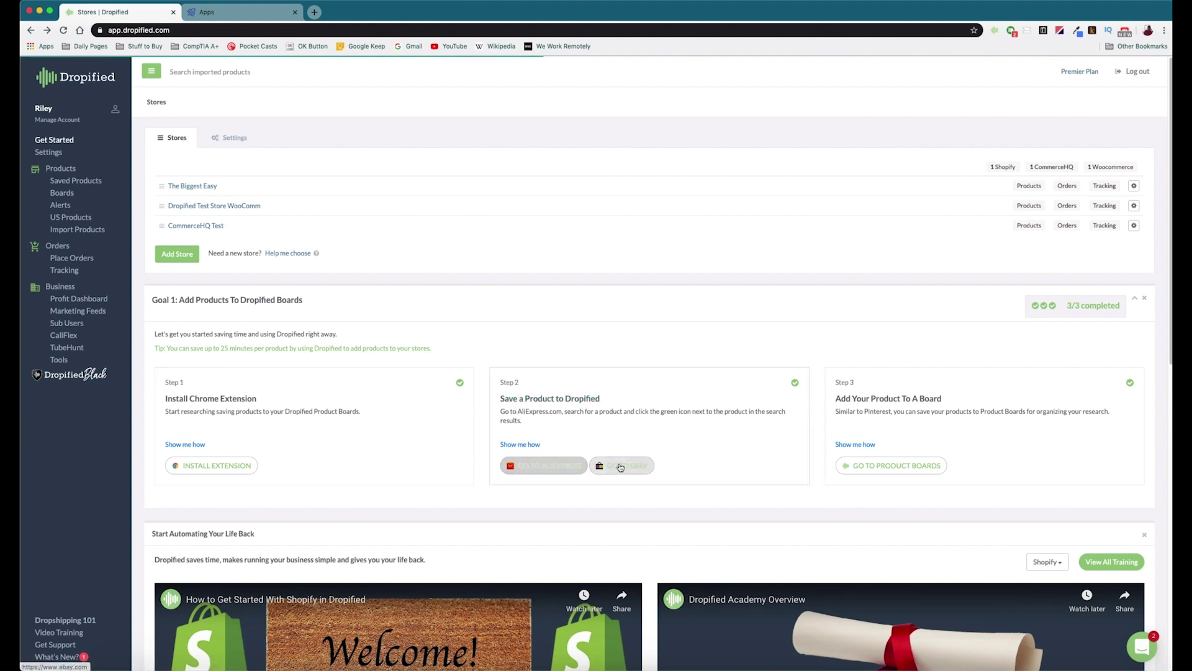
{"action": "left_click", "coordinate": [315, 12]}
{"action": "type", "text": "www"}
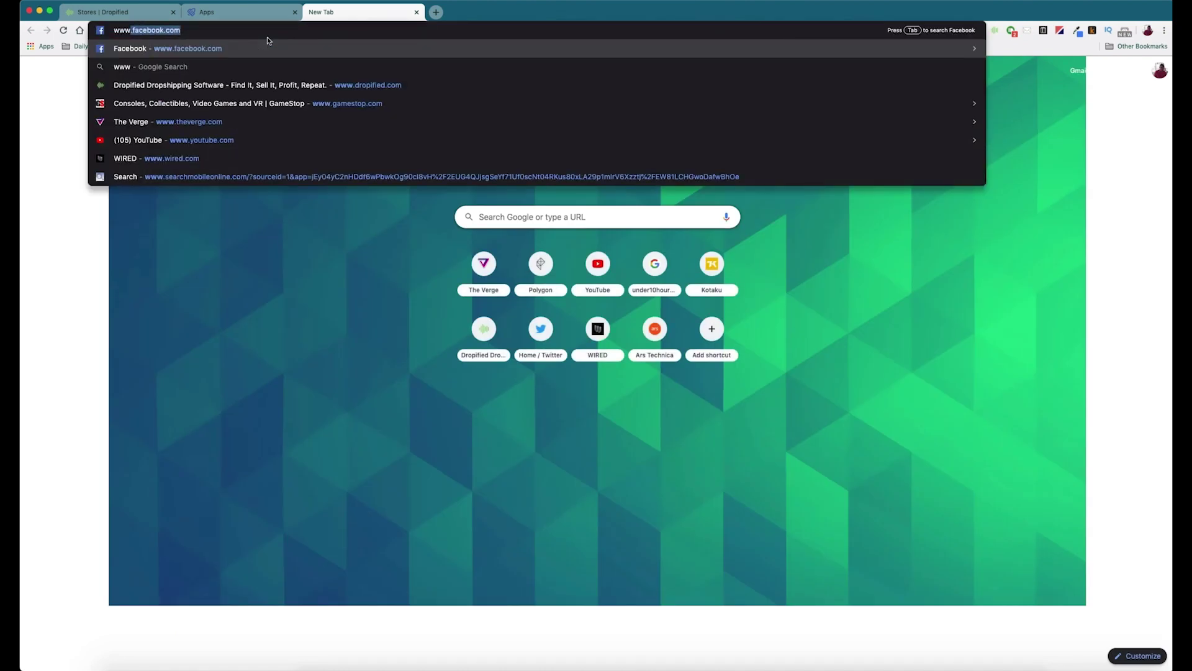
{"action": "type", "text": ".aliexpress"}
{"action": "key", "text": "Return"}
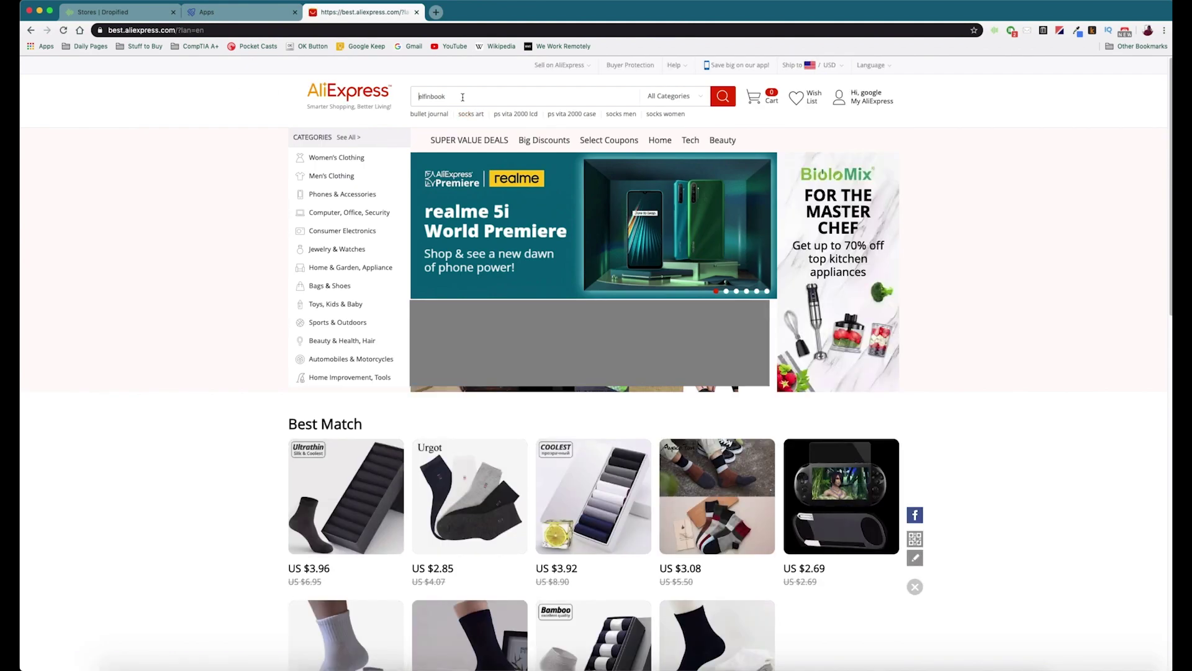
{"action": "left_click", "coordinate": [438, 115]}
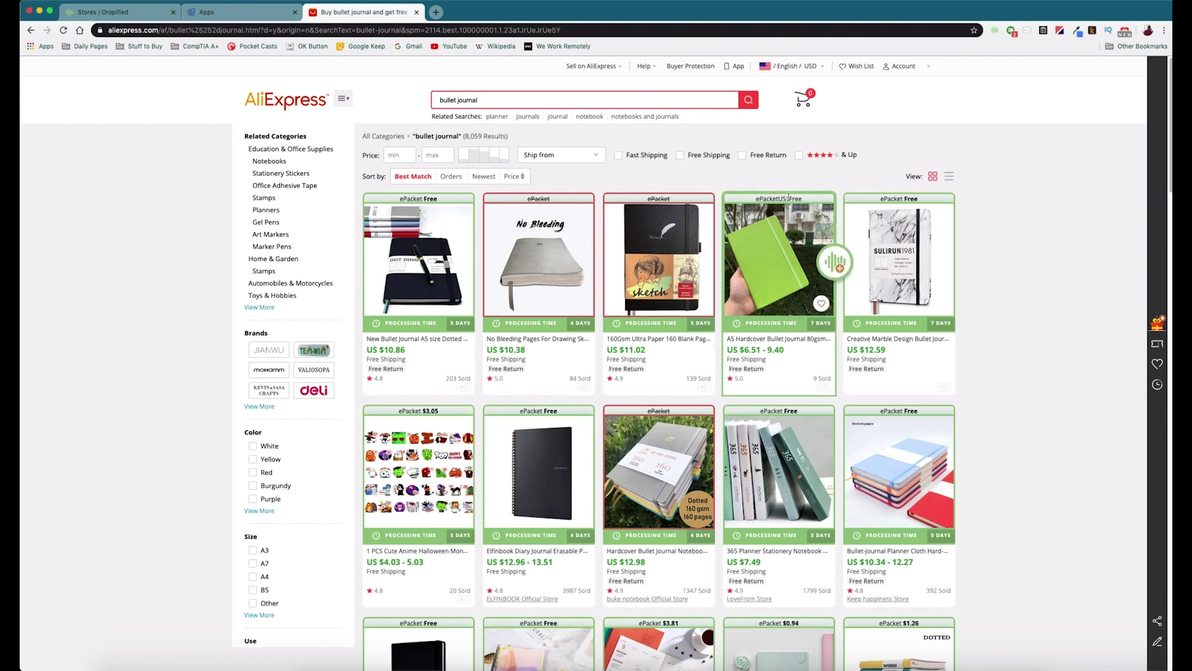
- Enable Hide Products Without ePacket in the Dropified for Chrome extension's settings
{"action": "left_click", "coordinate": [995, 32]}
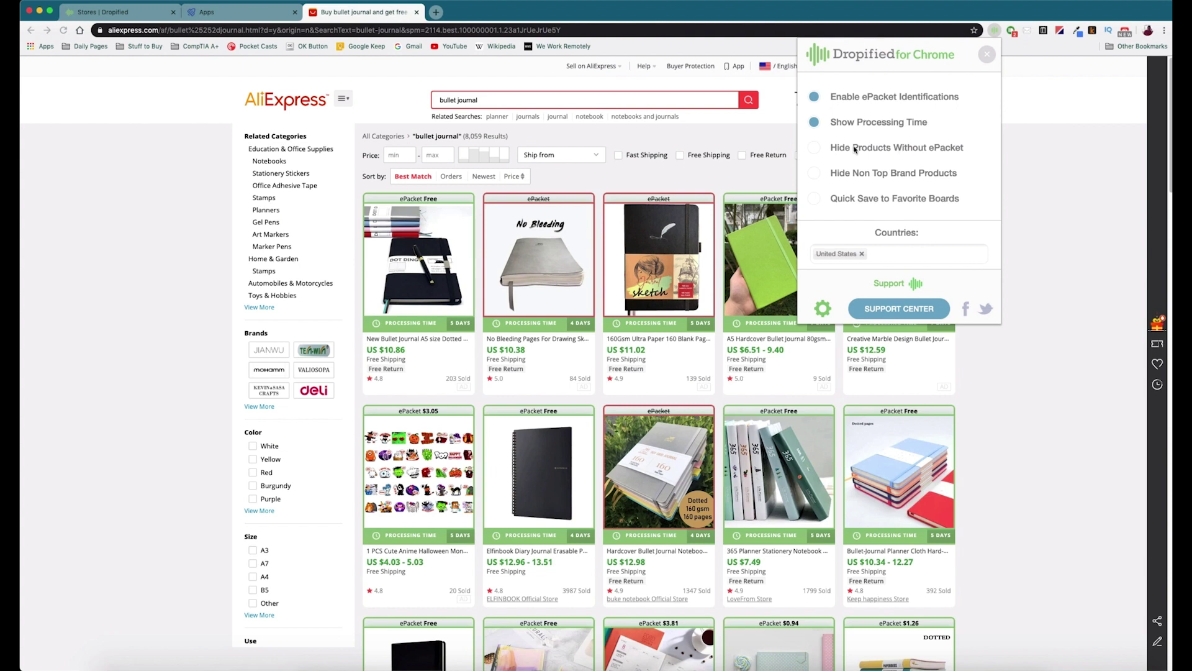
{"action": "left_click", "coordinate": [815, 151]}
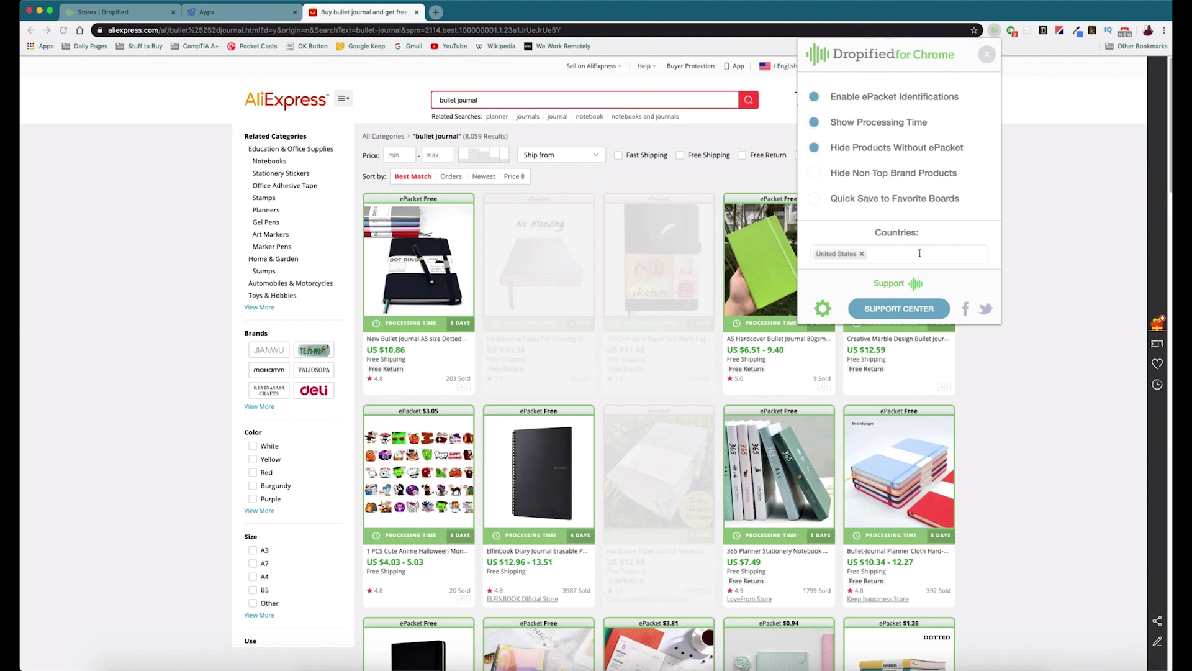
- Close the extension settings and open the black Dot Ding Store bullet journal product from the AliExpress results
{"action": "left_click", "coordinate": [1029, 237]}
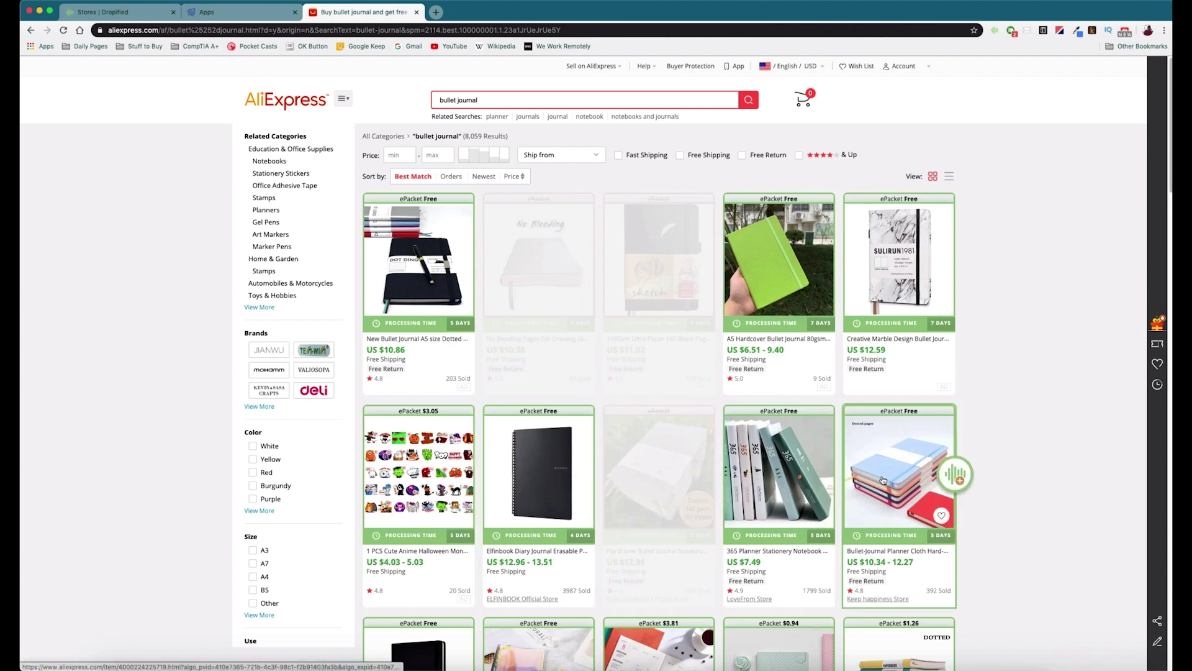
{"action": "scroll", "coordinate": [893, 482], "scroll_direction": "down", "scroll_amount": 3}
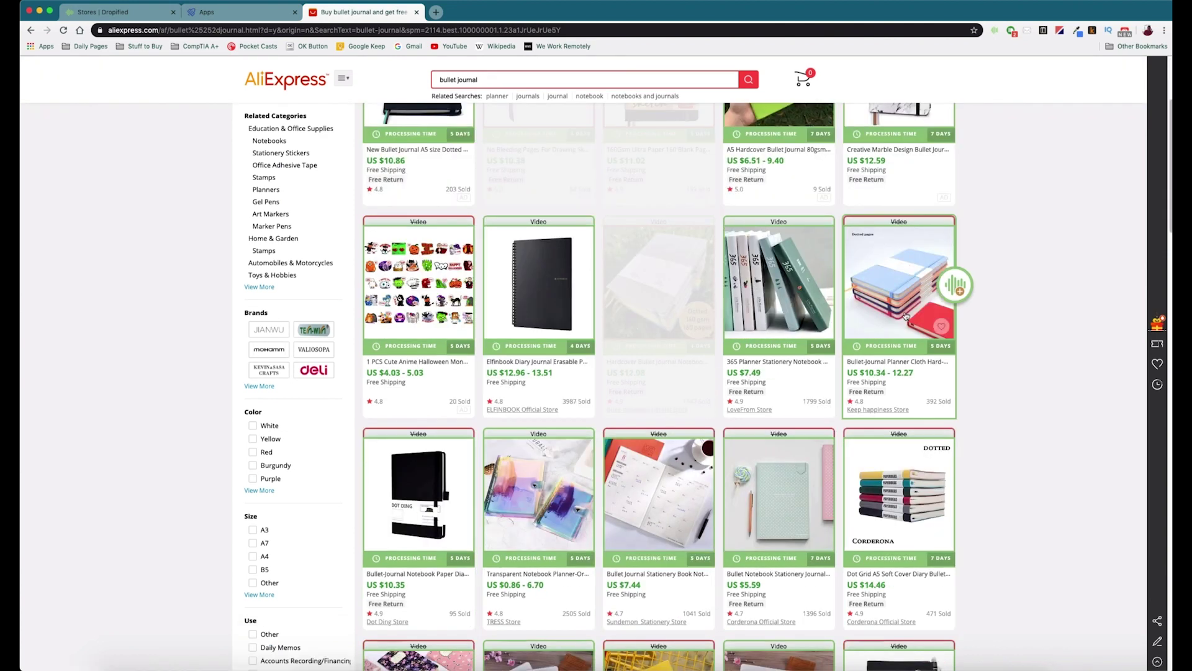
{"action": "left_click", "coordinate": [409, 513]}
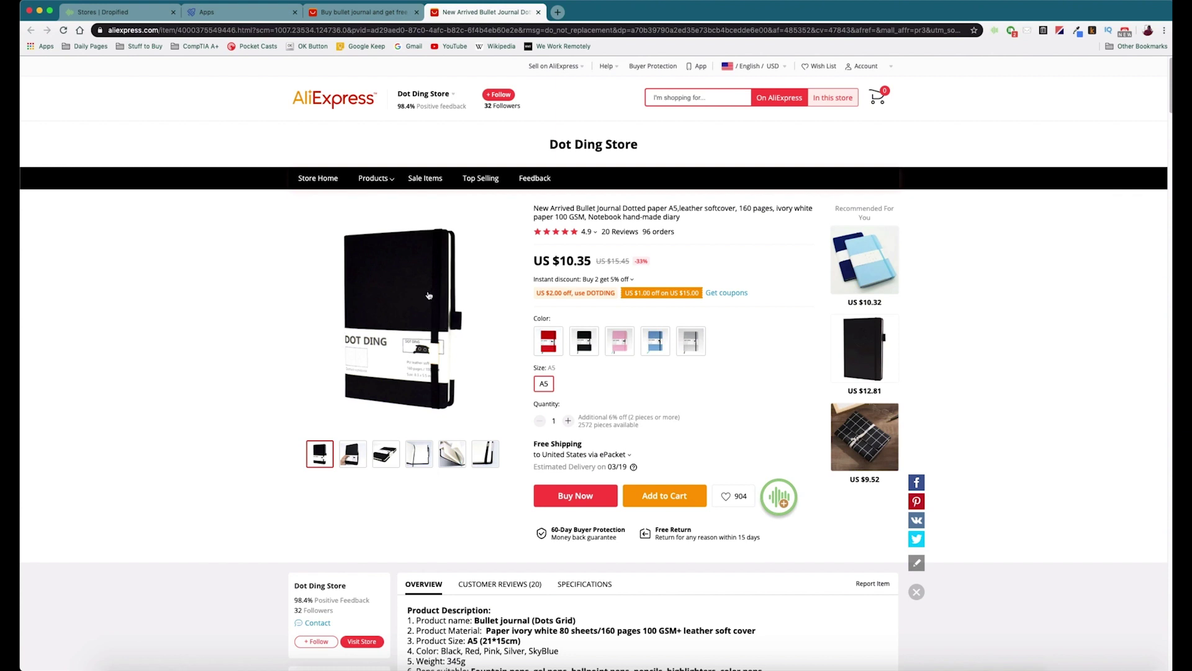
- Examine the journal's price, product description and color photos on its AliExpress product page
{"action": "left_click_drag", "start_coordinate": [534, 260], "coordinate": [594, 265]}
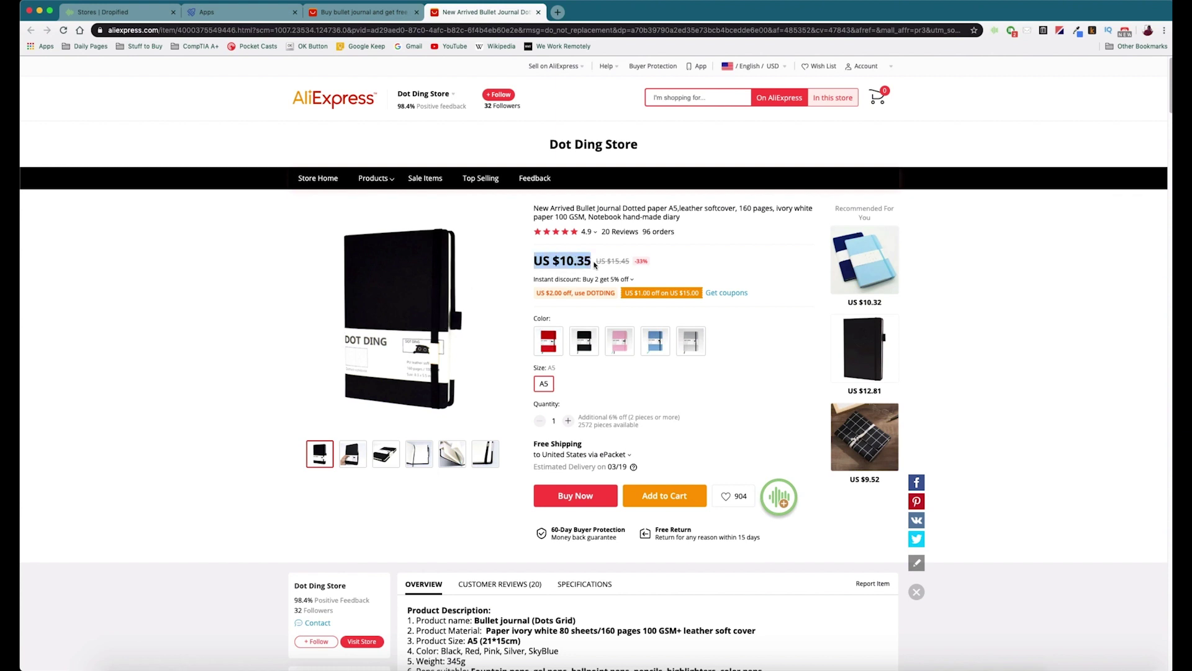
{"action": "left_click", "coordinate": [601, 256]}
{"action": "scroll", "coordinate": [753, 315], "scroll_direction": "down", "scroll_amount": 2}
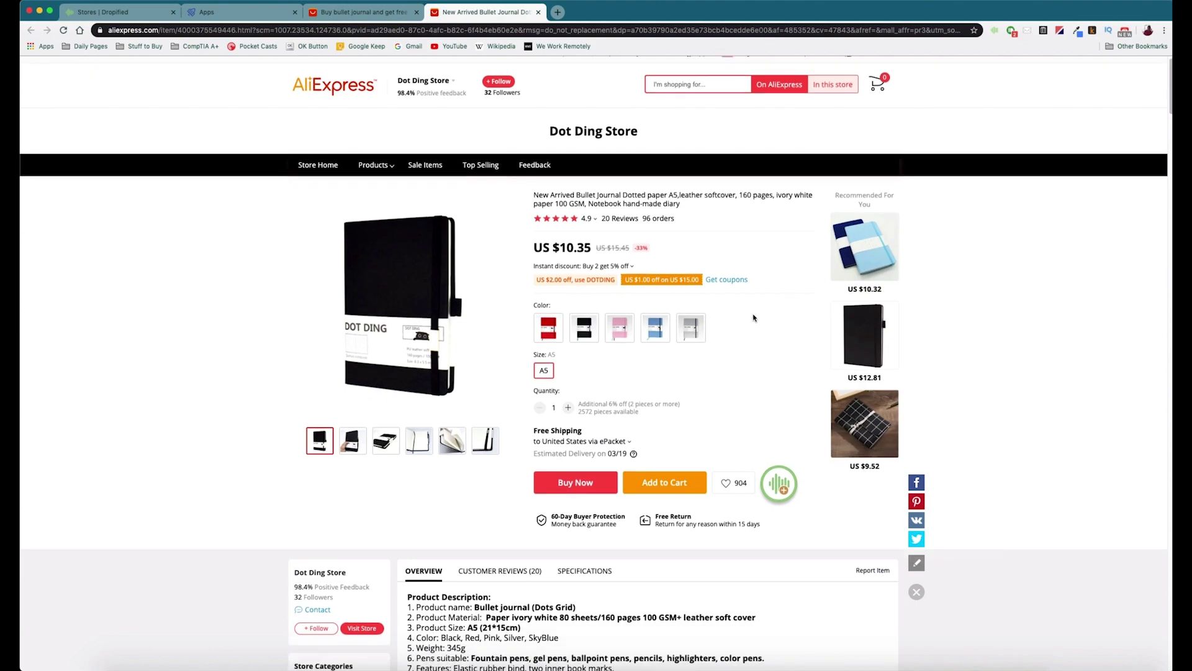
{"action": "scroll", "coordinate": [509, 581], "scroll_direction": "down", "scroll_amount": 15}
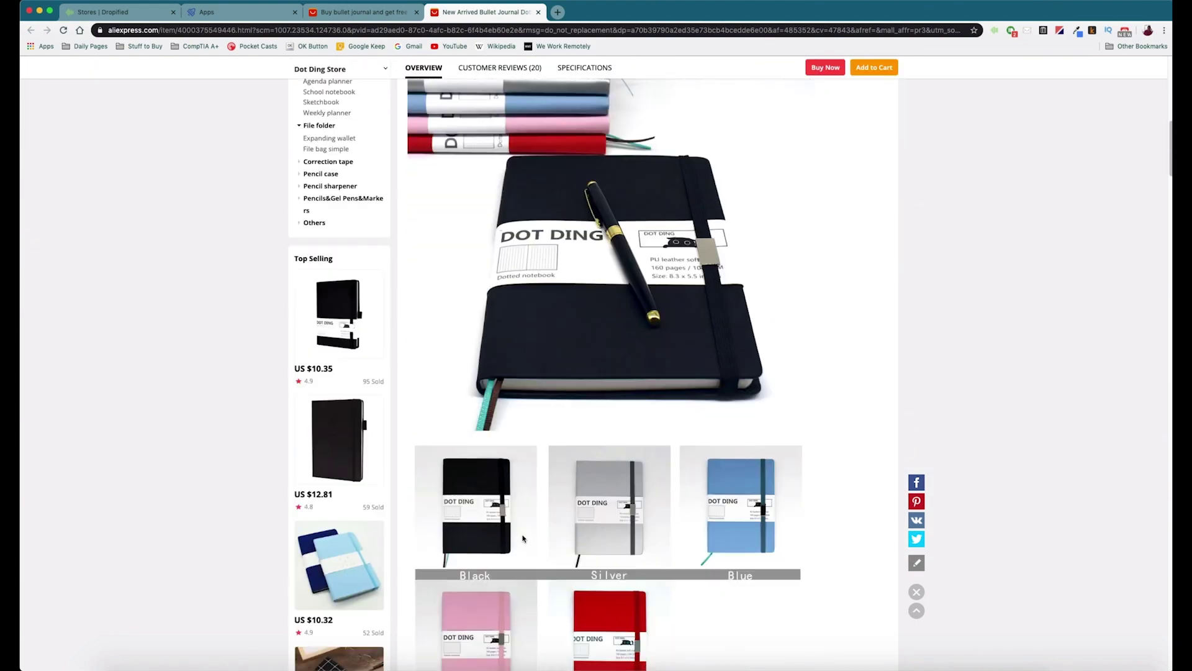
{"action": "scroll", "coordinate": [539, 498], "scroll_direction": "down", "scroll_amount": 8}
{"action": "scroll", "coordinate": [599, 418], "scroll_direction": "up", "scroll_amount": 12}
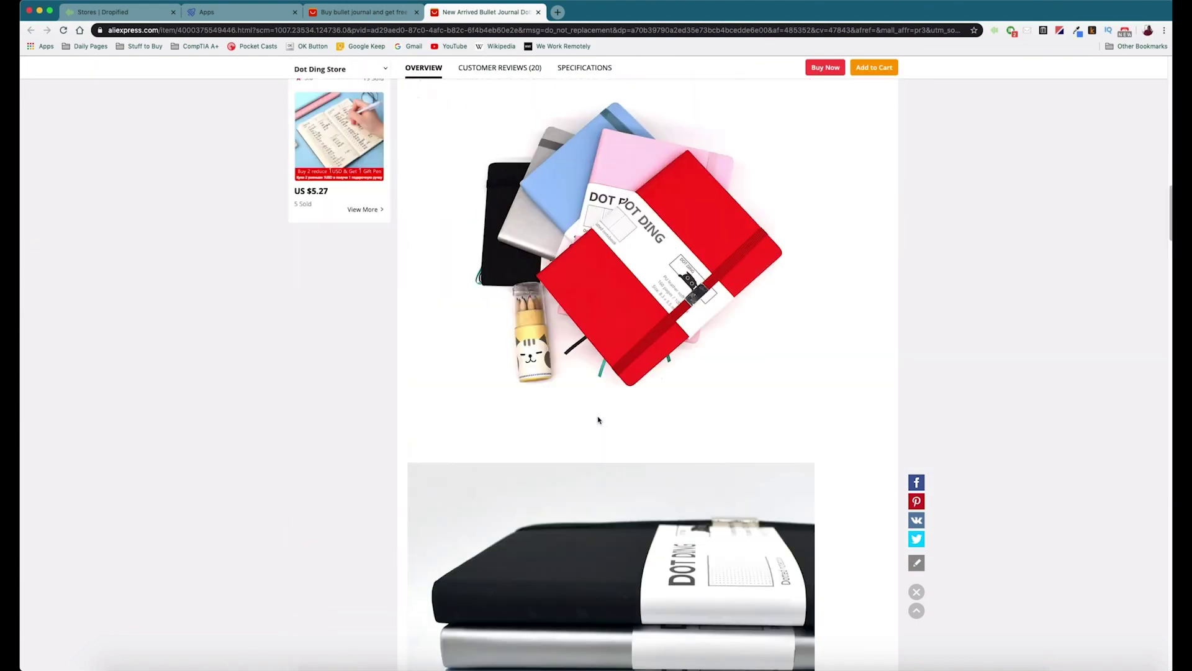
{"action": "scroll", "coordinate": [602, 420], "scroll_direction": "up", "scroll_amount": 10}
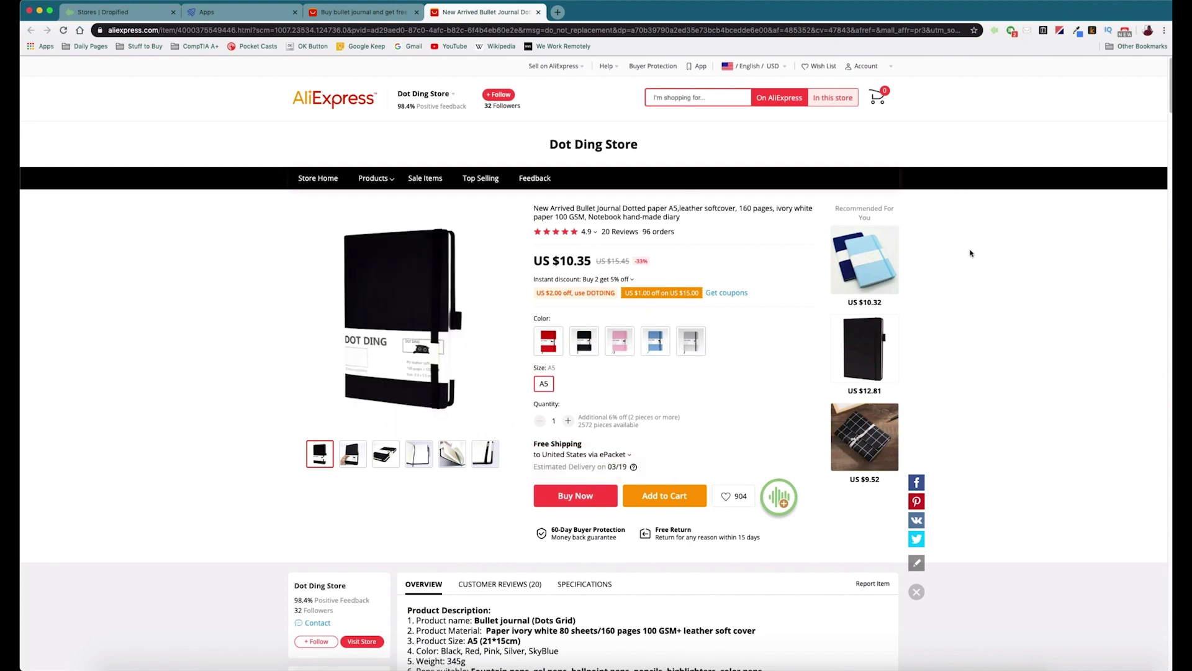
- Open the Dropified import form for this journal and set its title to "Best Bullet Journal"
{"action": "left_click", "coordinate": [996, 33]}
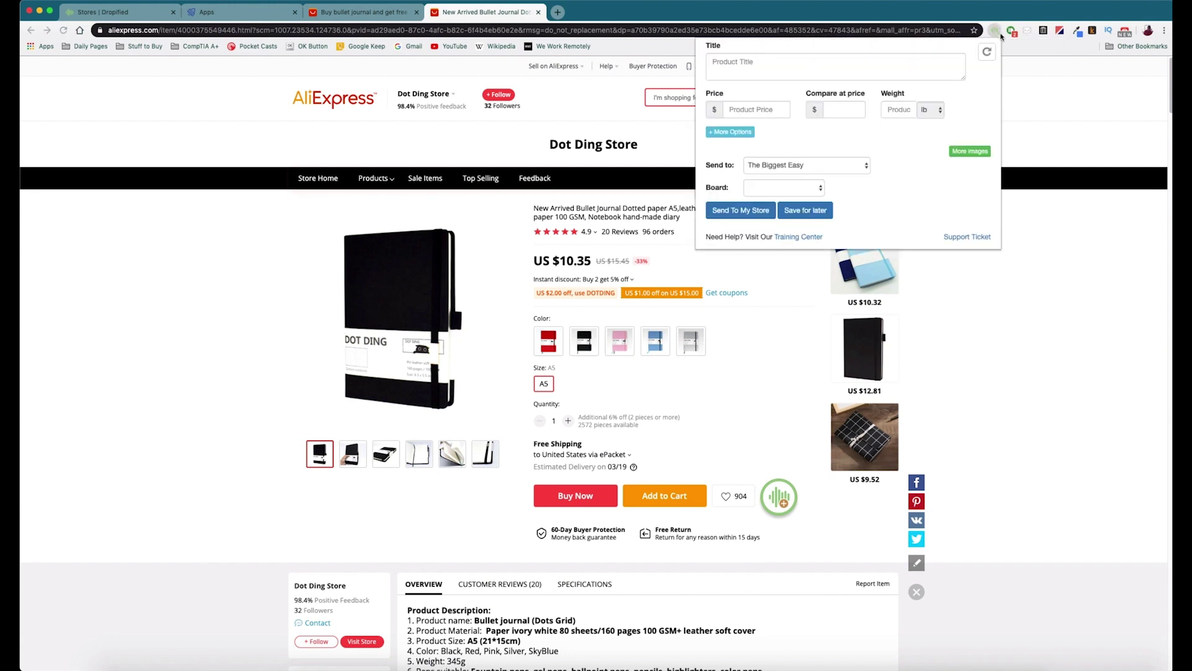
{"action": "triple_click", "coordinate": [735, 53]}
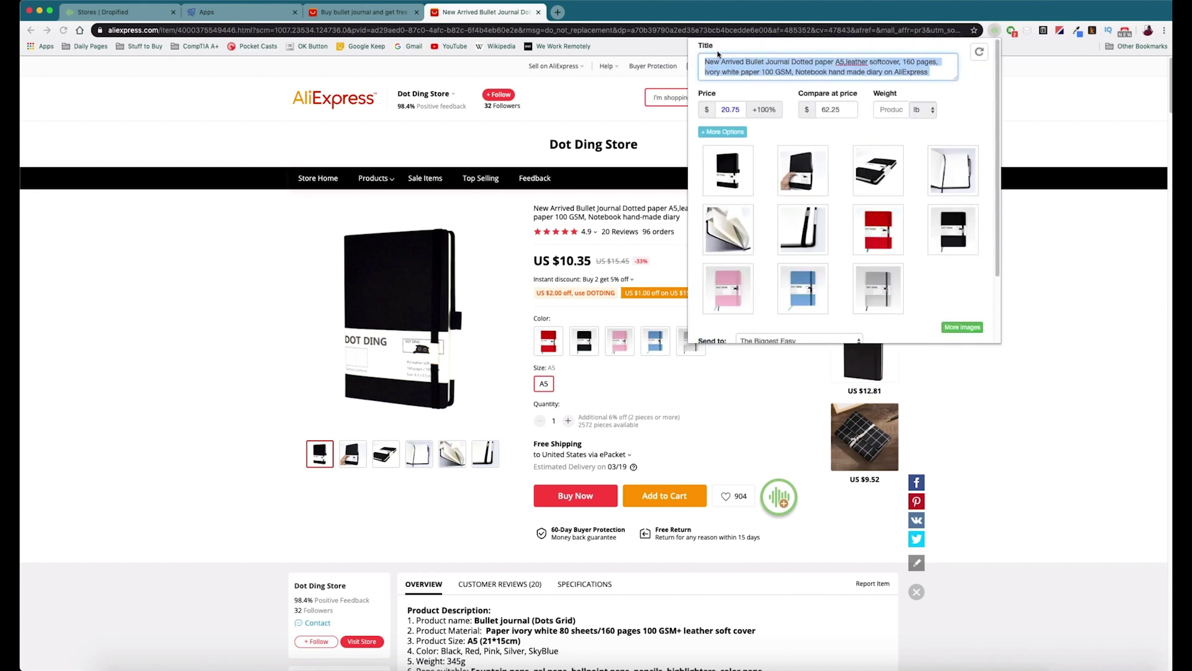
{"action": "type", "text": "Best Bullet Journal"}
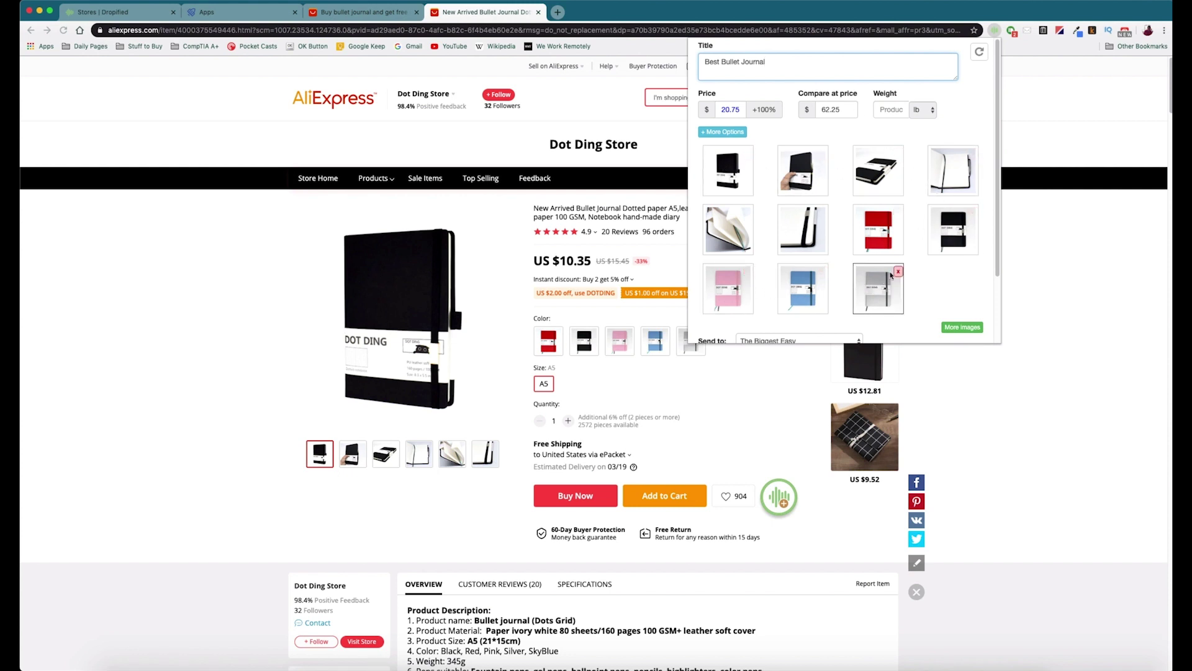
- Choose CommerceHQ Test as the destination store and send the product to it
{"action": "scroll", "coordinate": [925, 267], "scroll_direction": "down", "scroll_amount": 3}
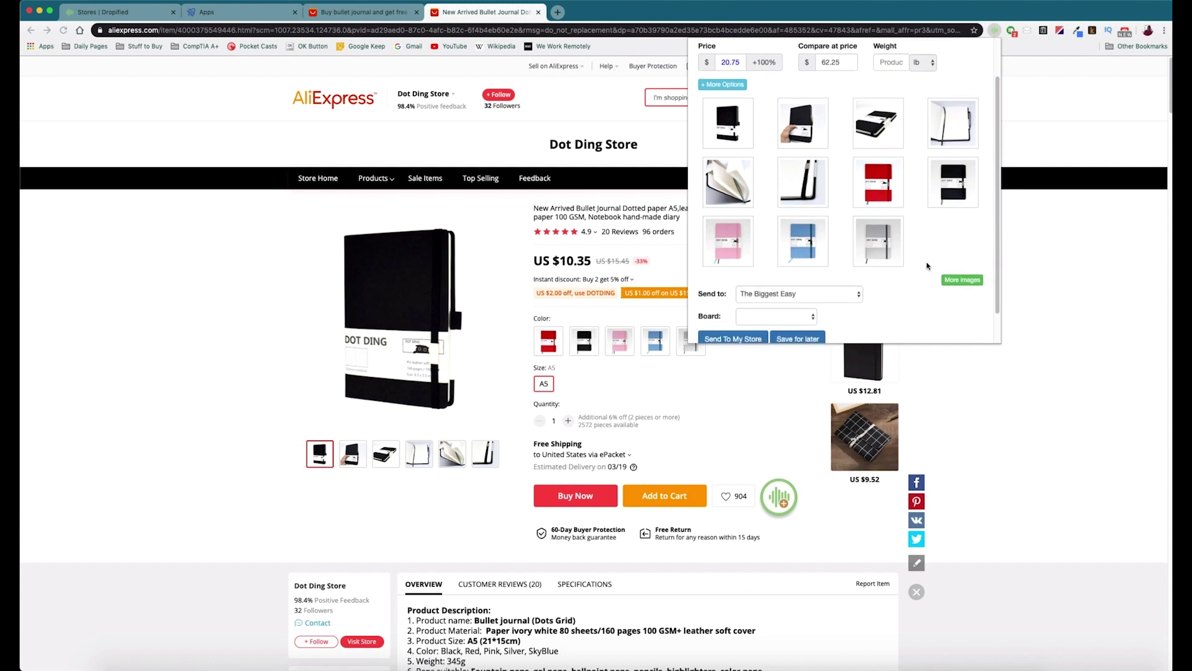
{"action": "scroll", "coordinate": [927, 266], "scroll_direction": "down", "scroll_amount": 2}
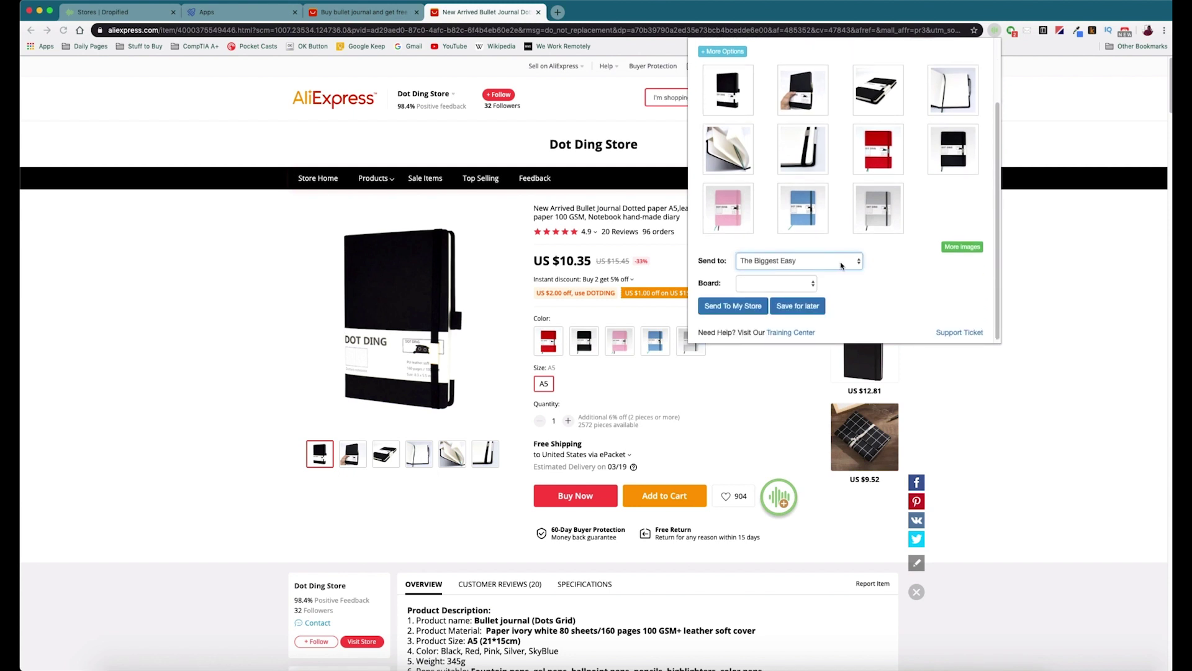
{"action": "left_click", "coordinate": [782, 266]}
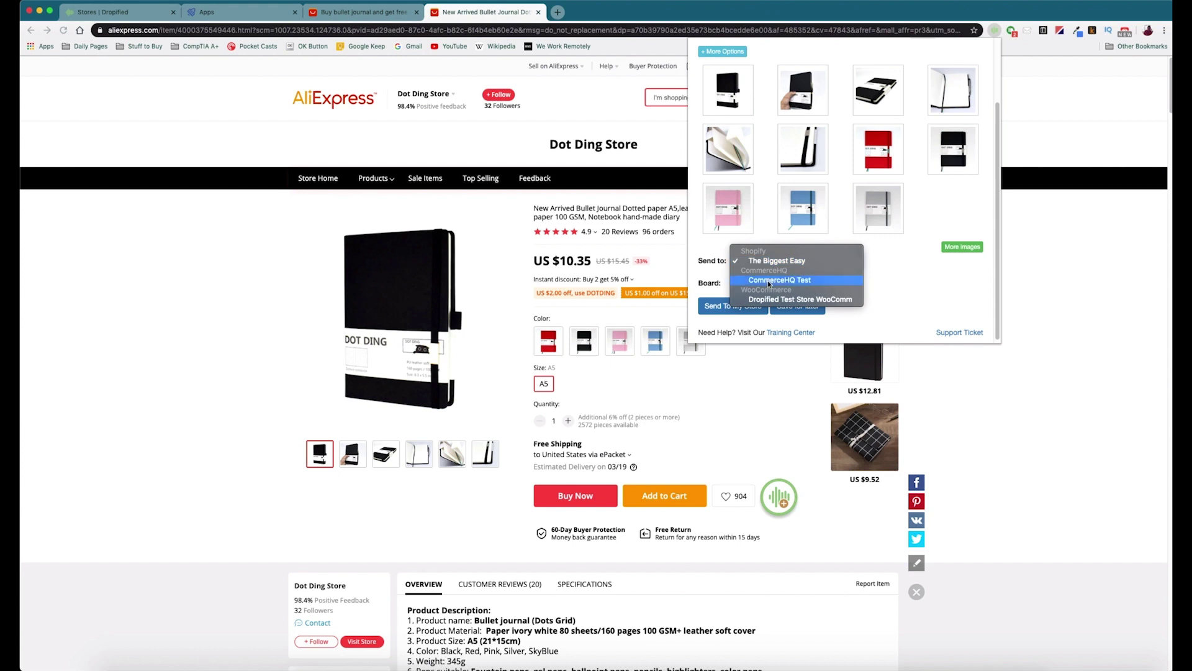
{"action": "left_click", "coordinate": [770, 280]}
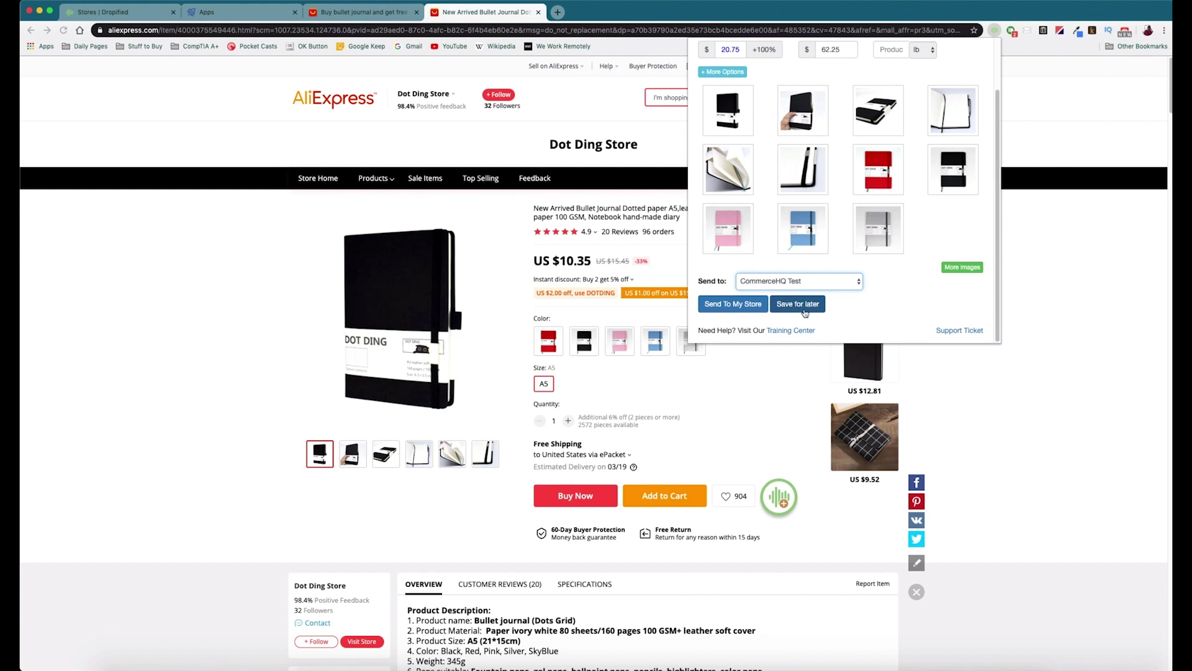
{"action": "left_click", "coordinate": [736, 308]}
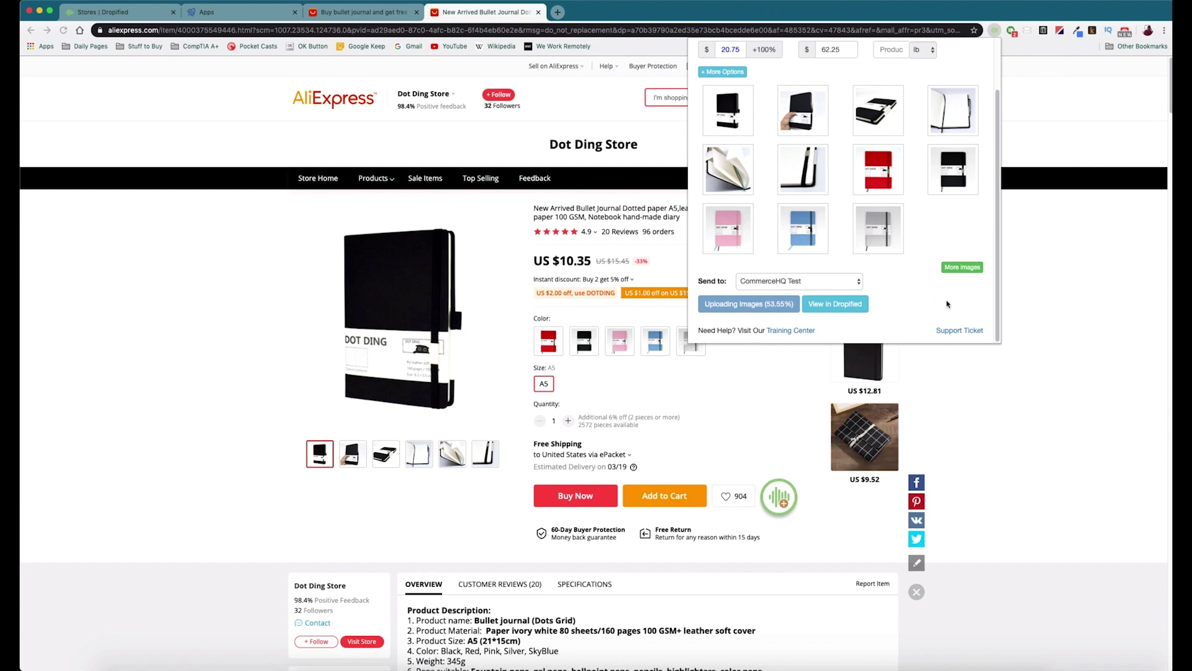
- Switch to the CommerceHQ admin, leave the private app details and open the Product List
{"action": "left_click", "coordinate": [220, 18]}
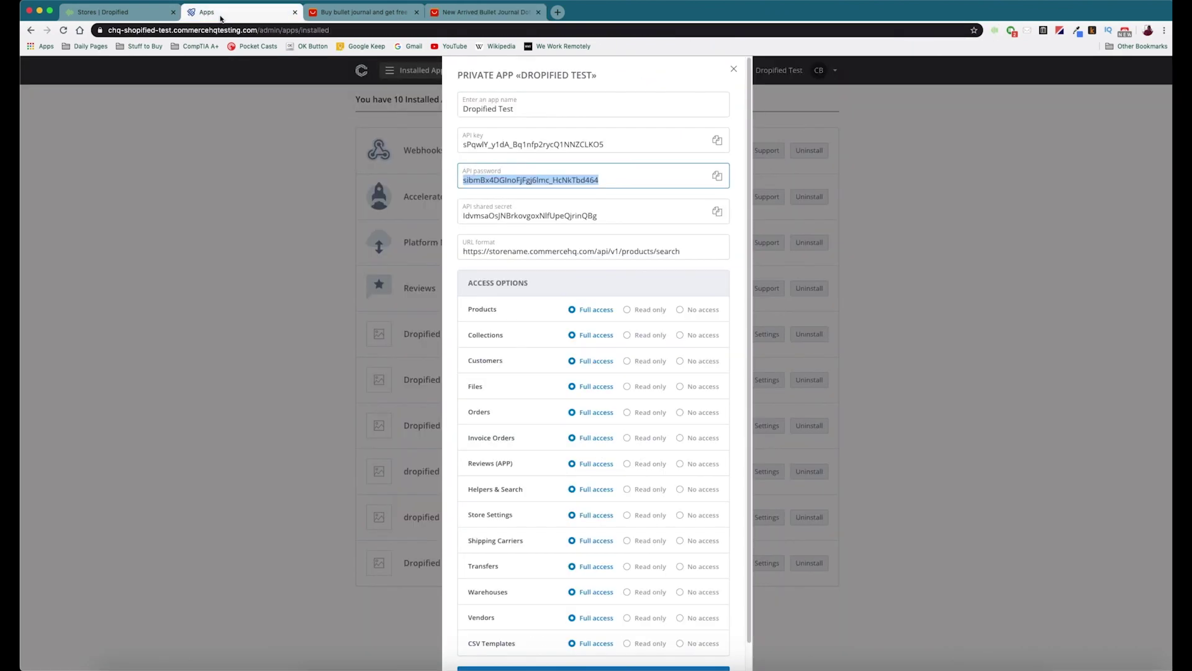
{"action": "left_click", "coordinate": [307, 123]}
{"action": "left_click", "coordinate": [362, 70]}
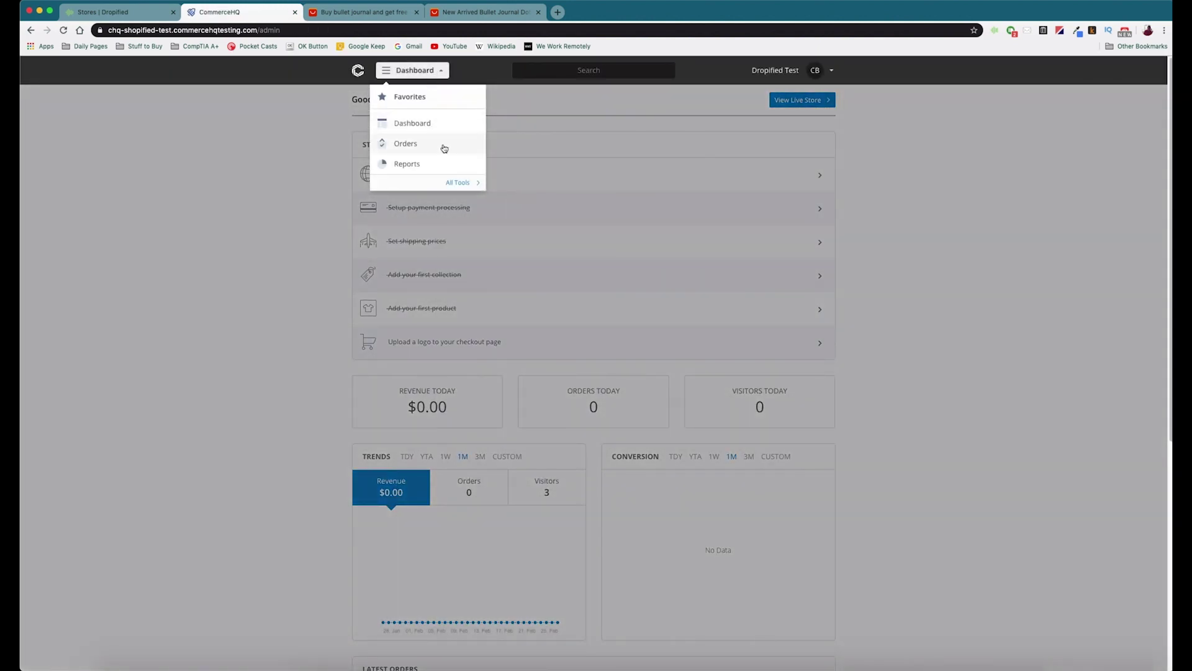
{"action": "left_click", "coordinate": [465, 184]}
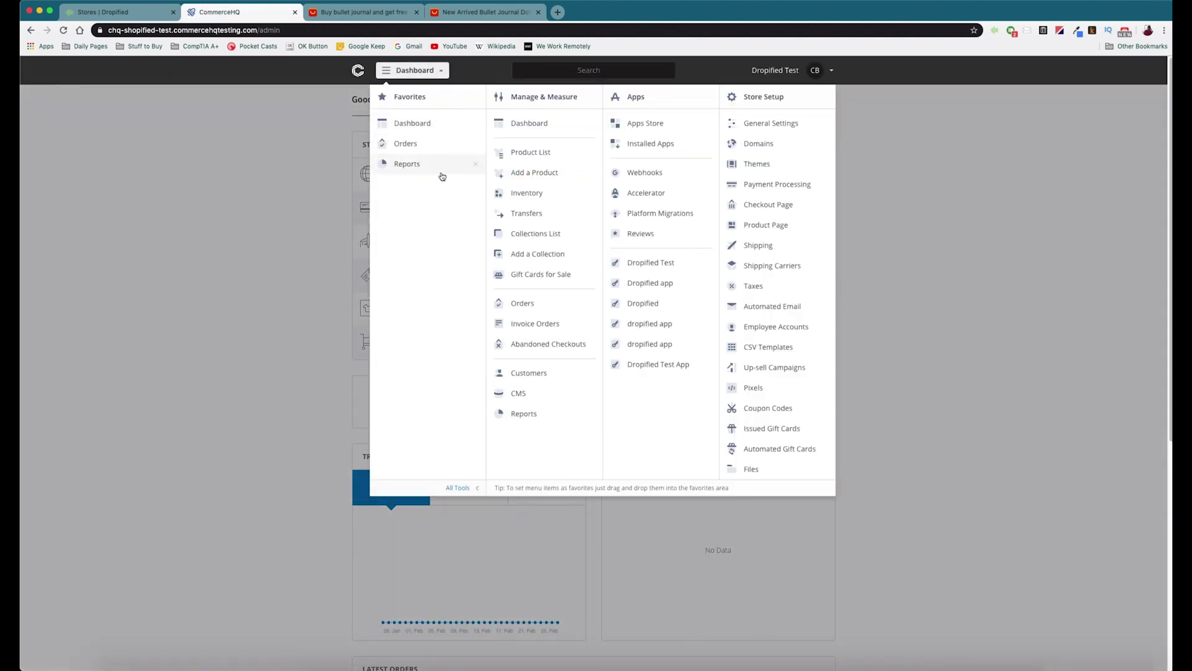
{"action": "left_click", "coordinate": [566, 159]}
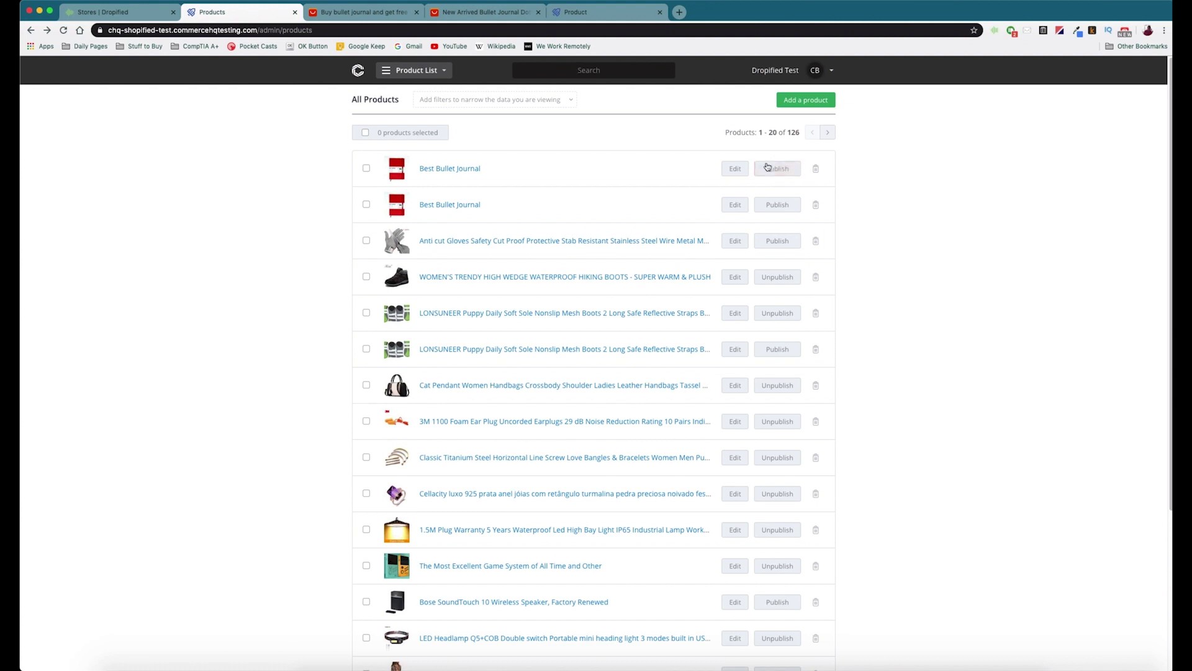
- Open the first Best Bullet Journal product for editing, review its description, variants and prices, and return to the product list
{"action": "left_click", "coordinate": [734, 173]}
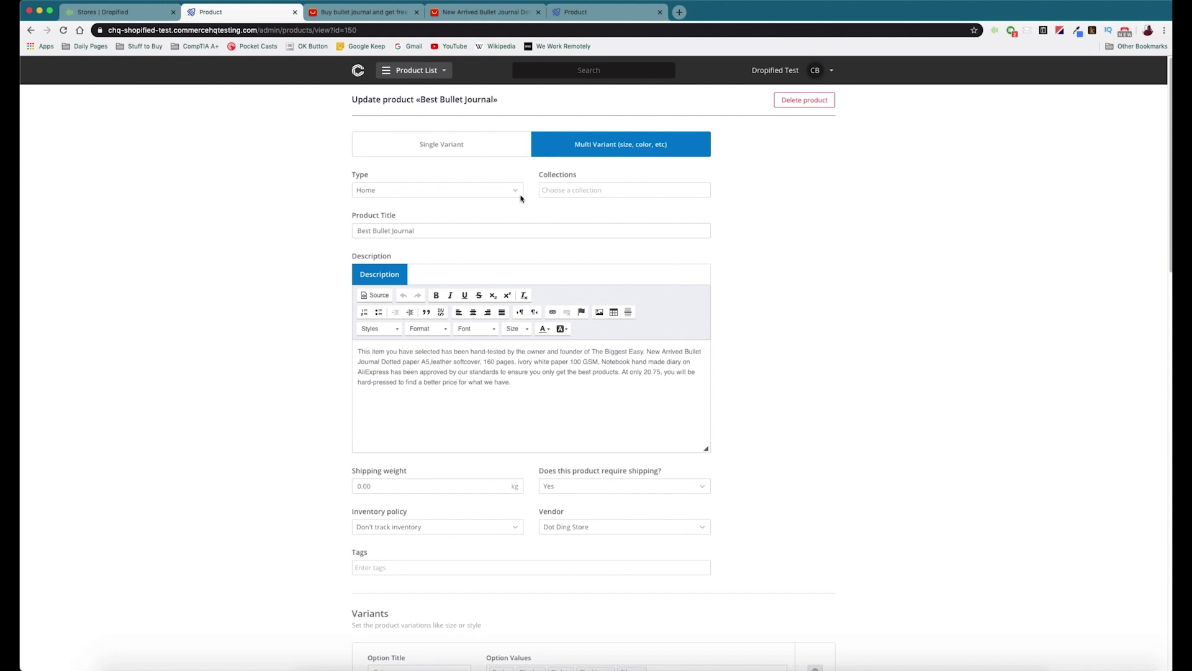
{"action": "scroll", "coordinate": [550, 204], "scroll_direction": "down", "scroll_amount": 2}
{"action": "scroll", "coordinate": [550, 201], "scroll_direction": "down", "scroll_amount": 5}
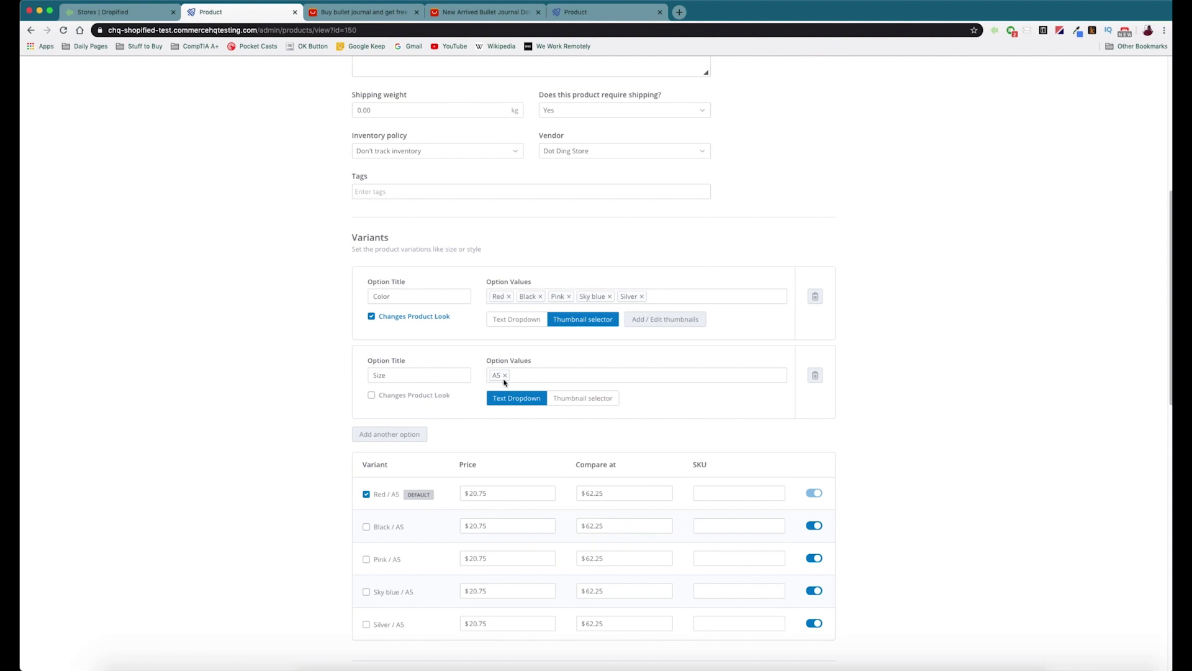
{"action": "scroll", "coordinate": [390, 369], "scroll_direction": "down", "scroll_amount": 3}
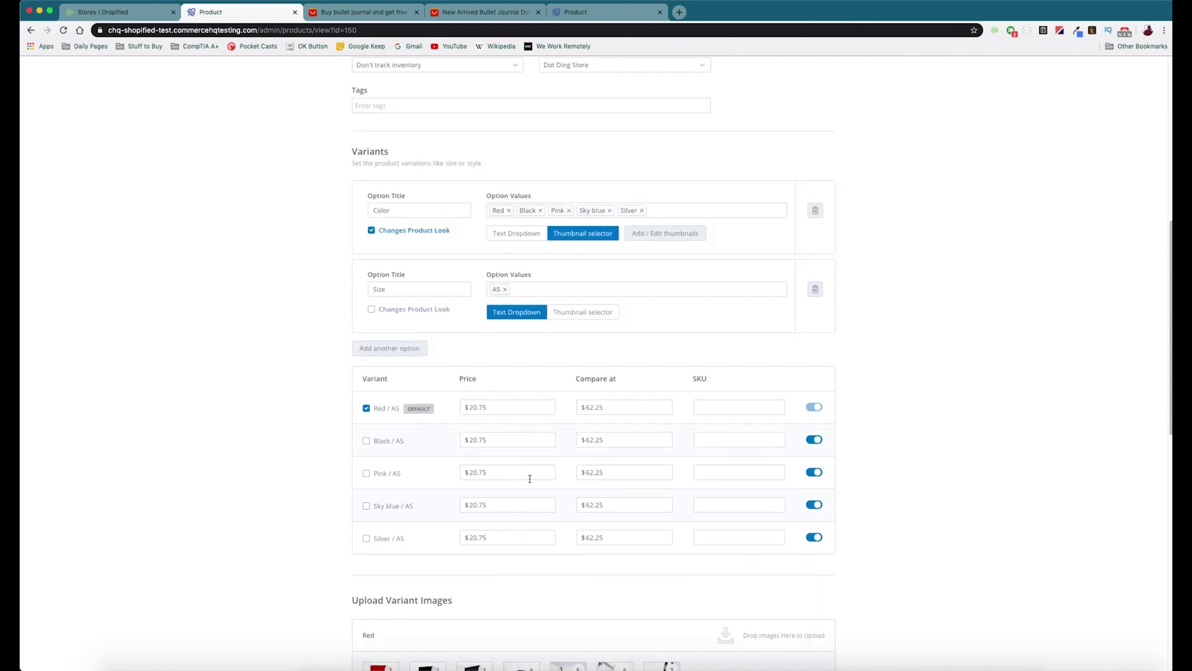
{"action": "scroll", "coordinate": [529, 479], "scroll_direction": "down", "scroll_amount": 10}
{"action": "left_click", "coordinate": [821, 655]}
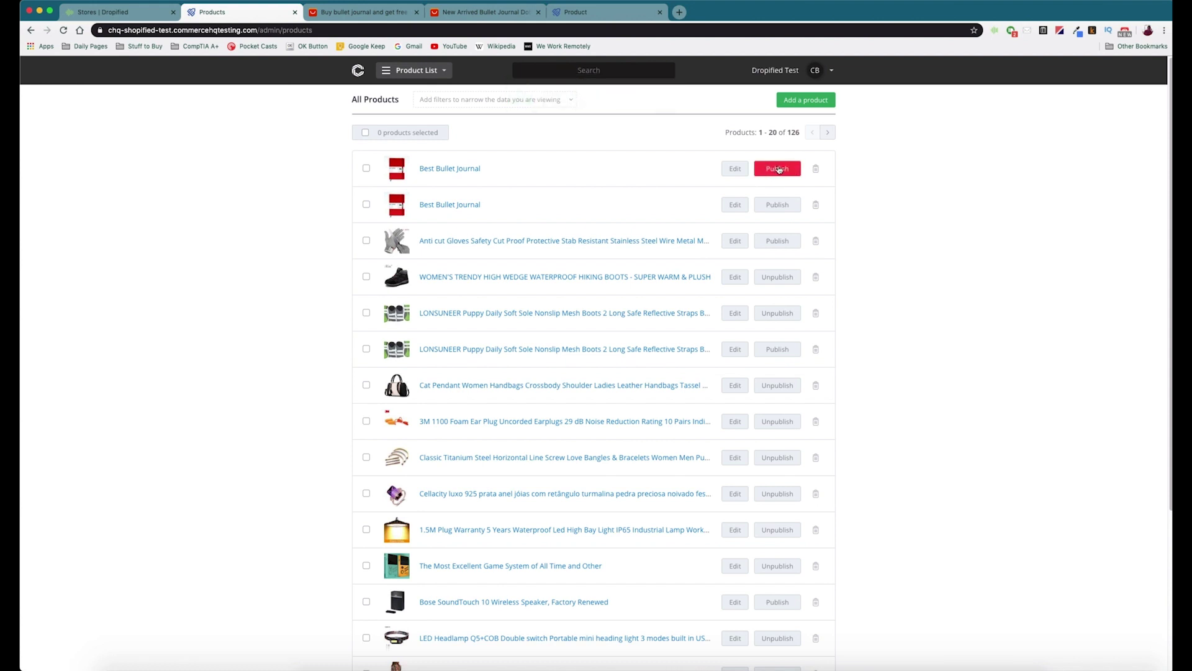
- Switch to Dropified, open the Import Products page and look through the full list of One Click Supported Websites
{"action": "left_click", "coordinate": [128, 14]}
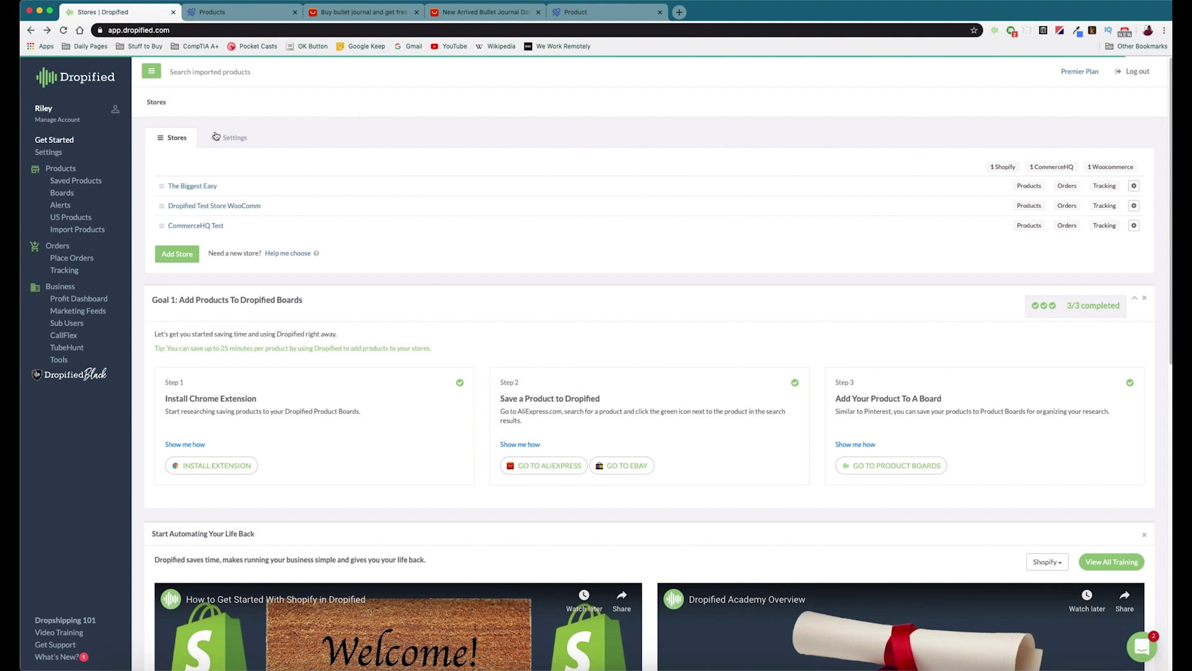
{"action": "left_click", "coordinate": [75, 232]}
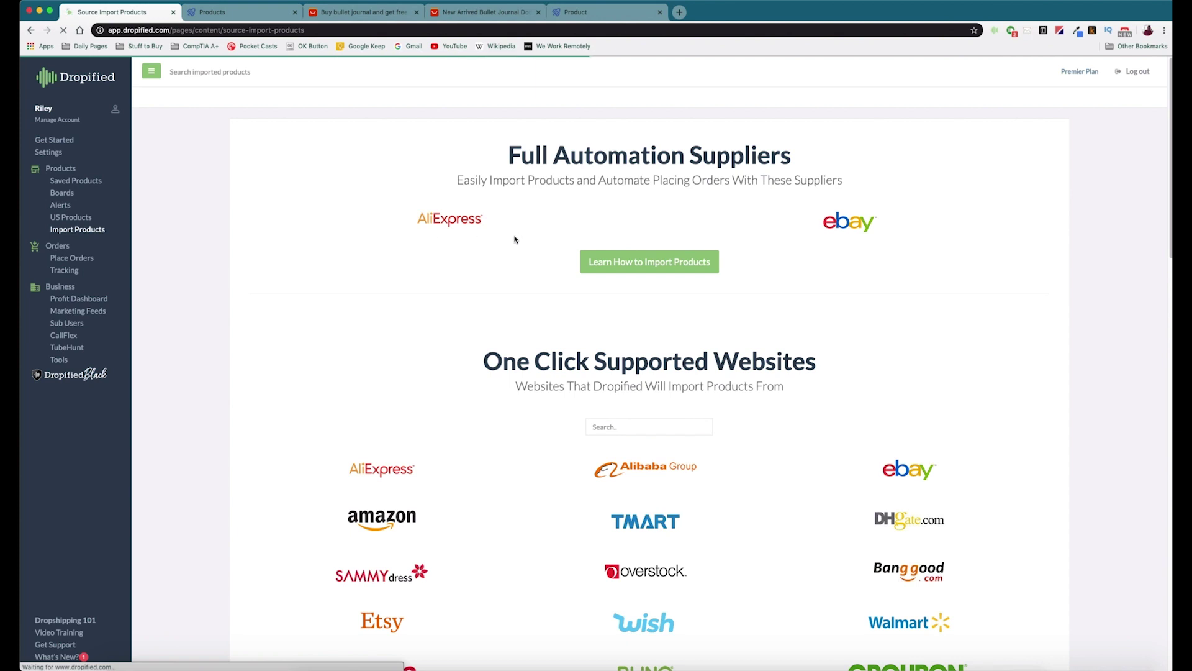
{"action": "scroll", "coordinate": [452, 306], "scroll_direction": "down", "scroll_amount": 1}
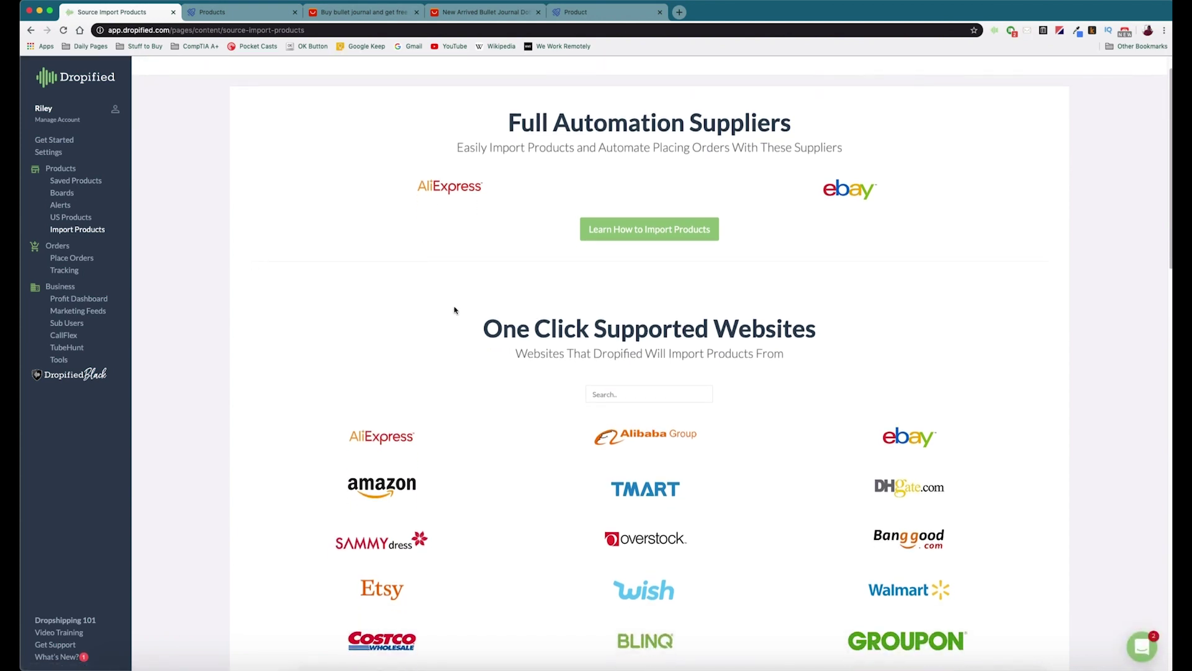
{"action": "scroll", "coordinate": [454, 306], "scroll_direction": "down", "scroll_amount": 2}
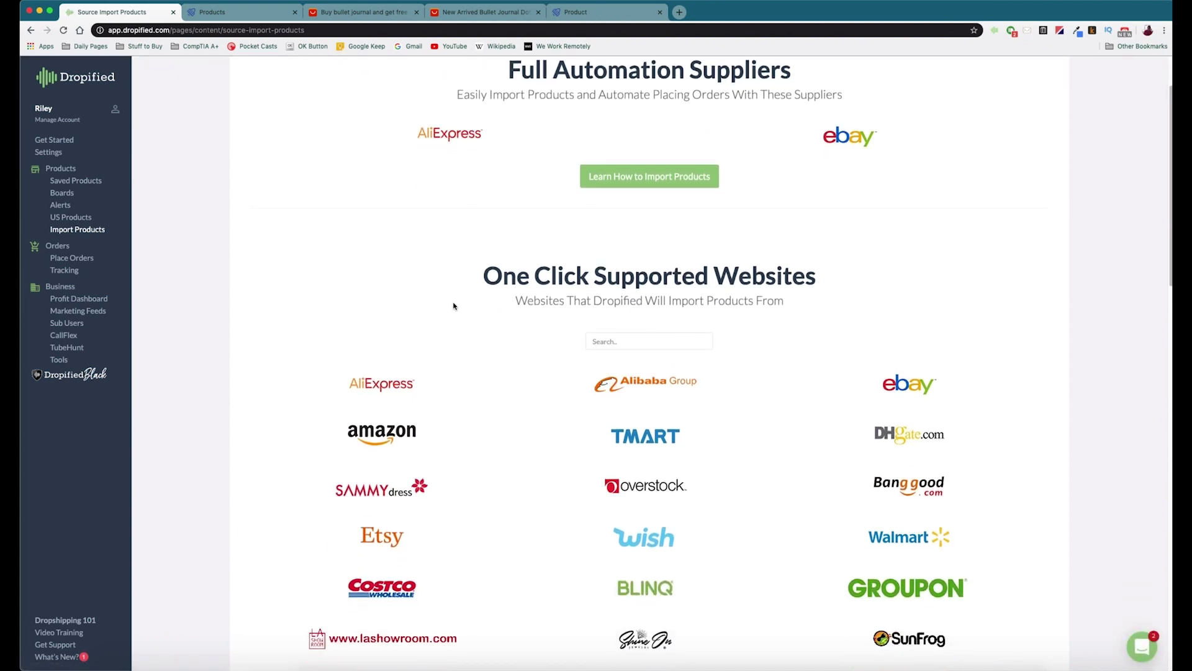
{"action": "scroll", "coordinate": [522, 372], "scroll_direction": "down", "scroll_amount": 15}
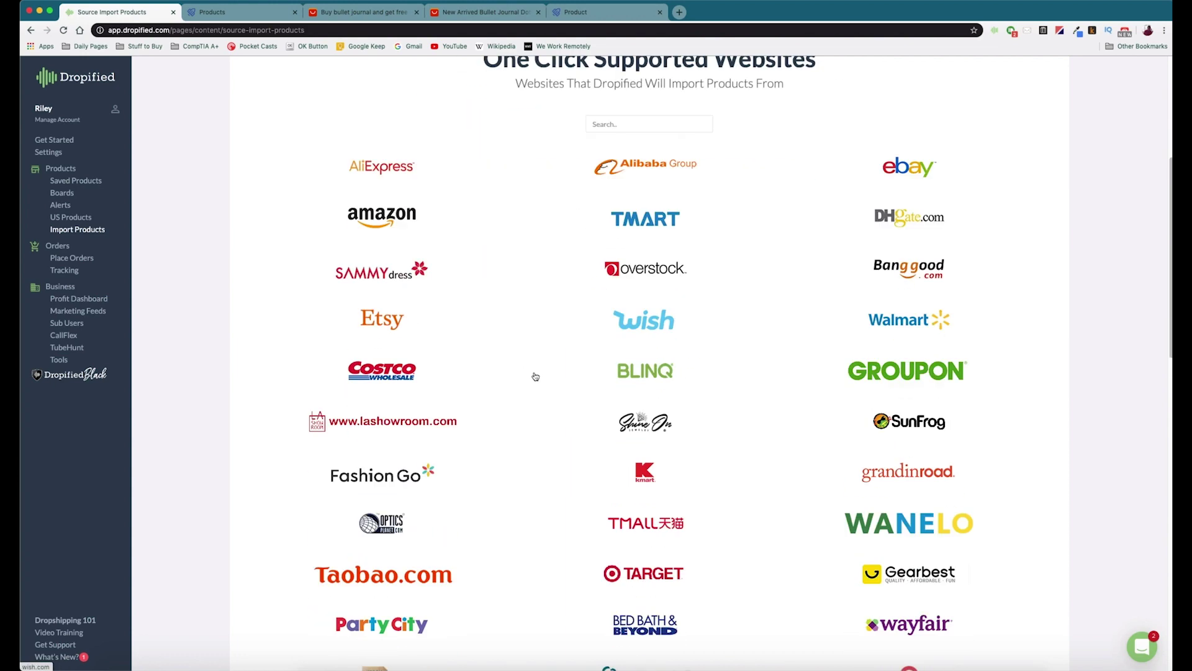
{"action": "scroll", "coordinate": [537, 375], "scroll_direction": "down", "scroll_amount": 6}
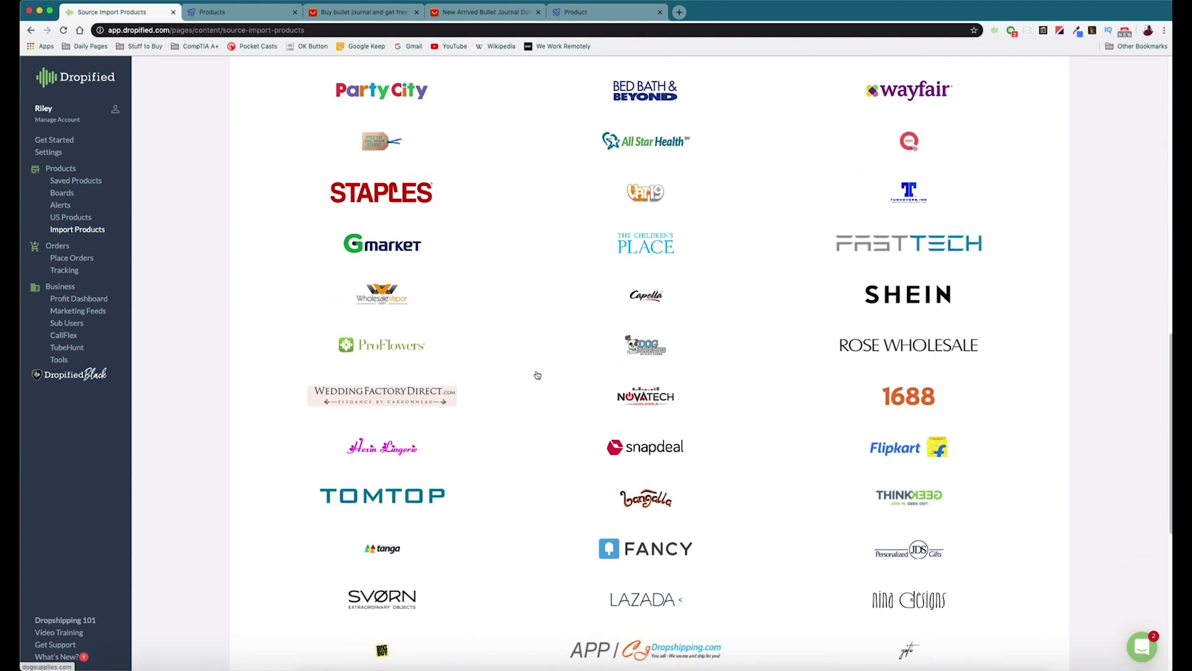
{"action": "scroll", "coordinate": [578, 407], "scroll_direction": "down", "scroll_amount": 6}
{"action": "scroll", "coordinate": [564, 404], "scroll_direction": "down", "scroll_amount": 3}
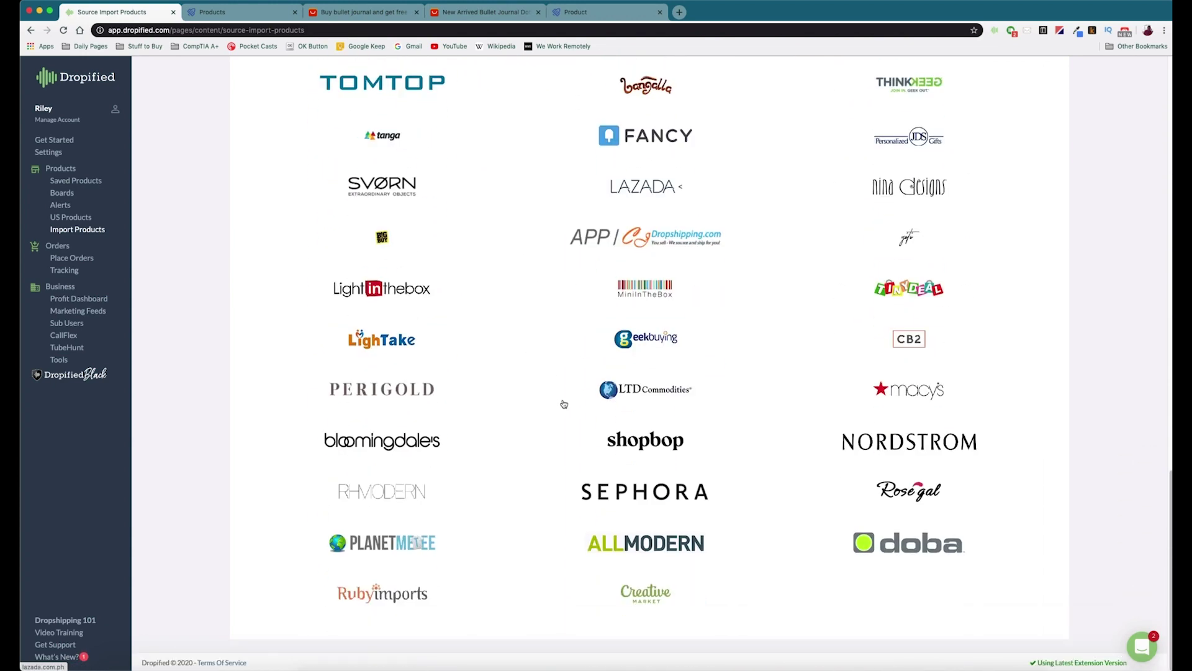
- Find FastTech among the supported supplier websites and open its site
{"action": "scroll", "coordinate": [563, 404], "scroll_direction": "up", "scroll_amount": 5}
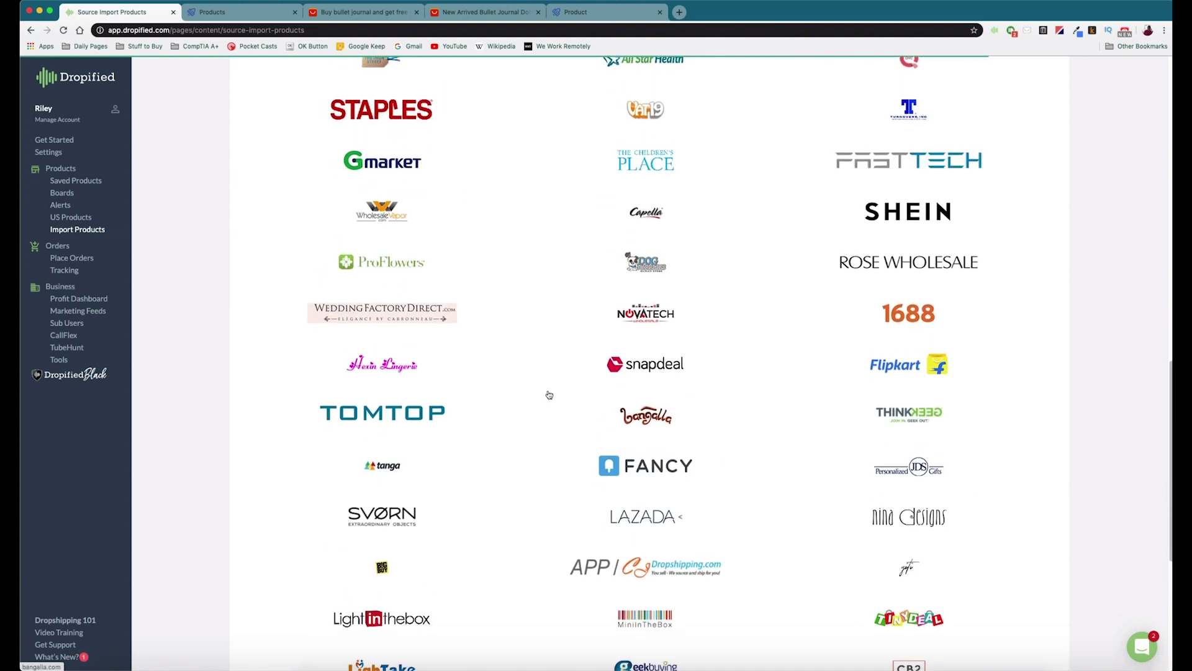
{"action": "scroll", "coordinate": [575, 383], "scroll_direction": "up", "scroll_amount": 3}
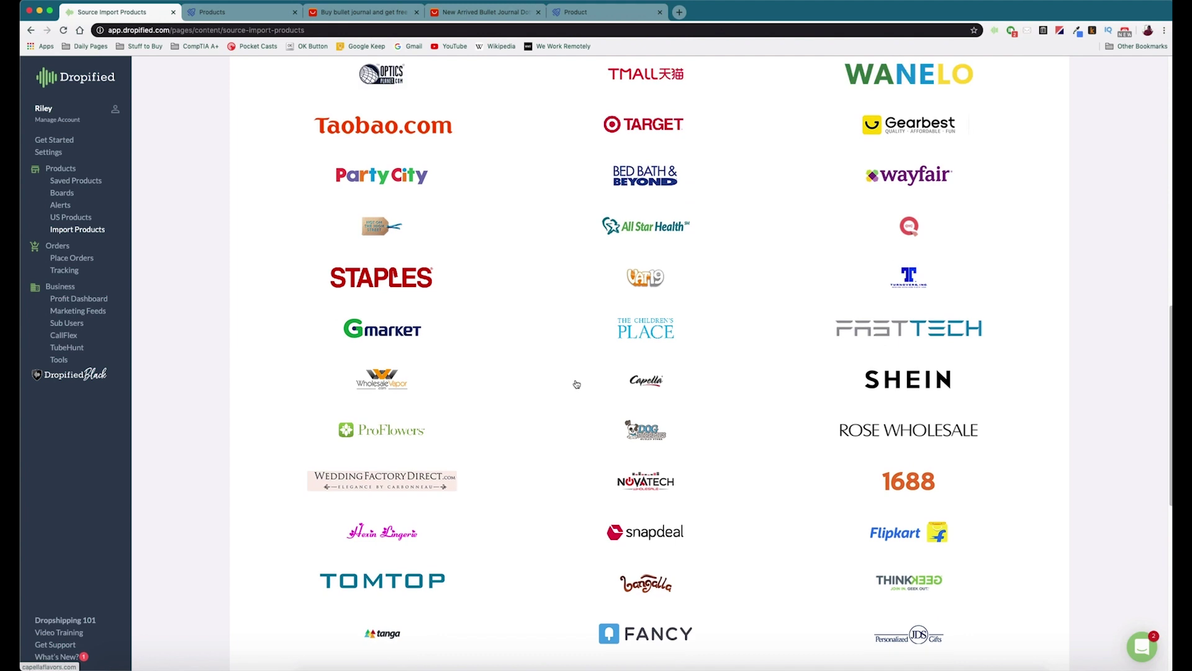
{"action": "scroll", "coordinate": [591, 347], "scroll_direction": "up", "scroll_amount": 1}
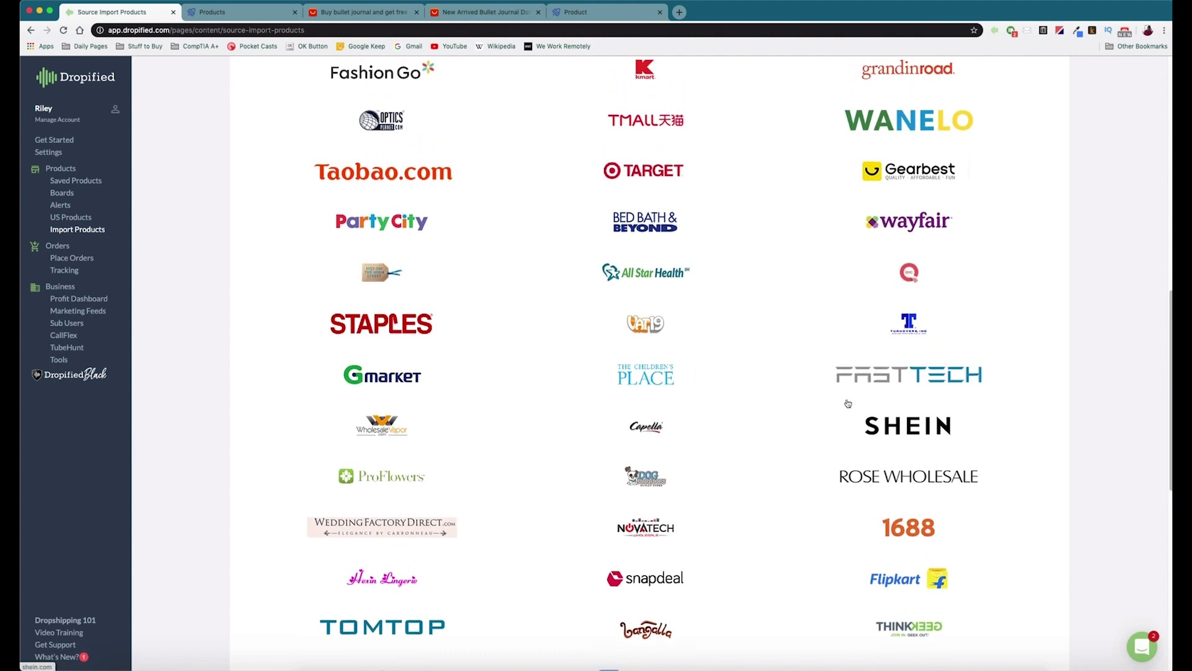
{"action": "left_click", "coordinate": [906, 379]}
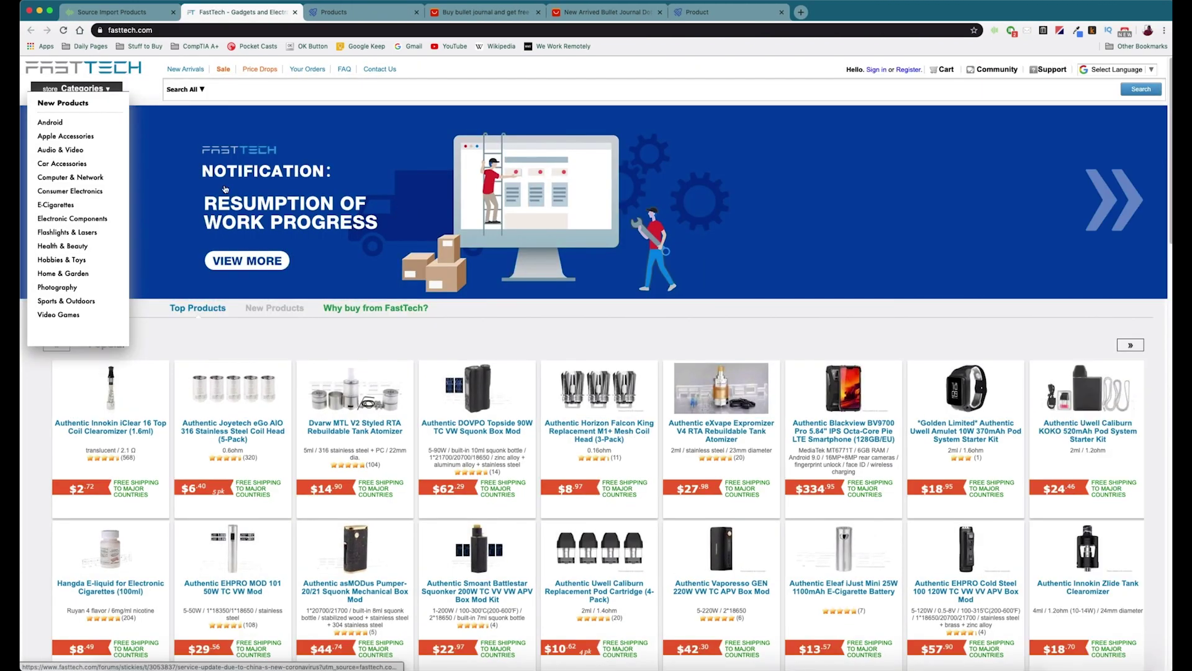
- Browse FastTech's Android Phones category and open the Authentic Lenovo Z6 Pro 6.39" (128GB/US) product page
{"action": "mouse_move", "coordinate": [61, 124]}
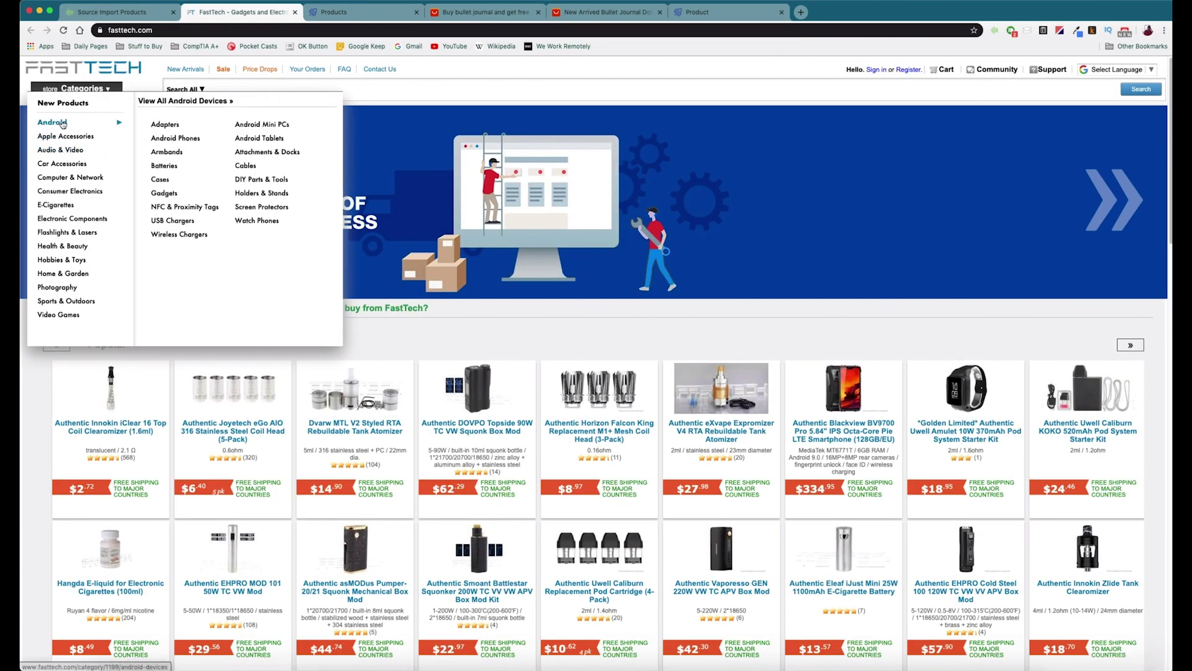
{"action": "left_click", "coordinate": [171, 139]}
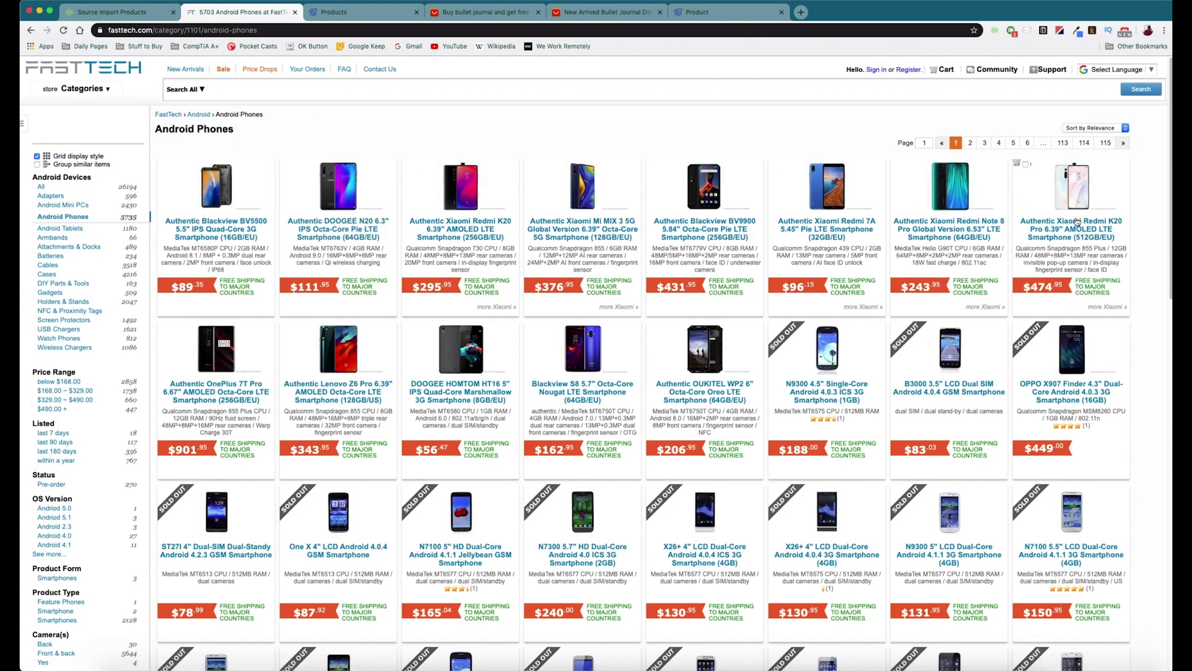
{"action": "left_click", "coordinate": [341, 398]}
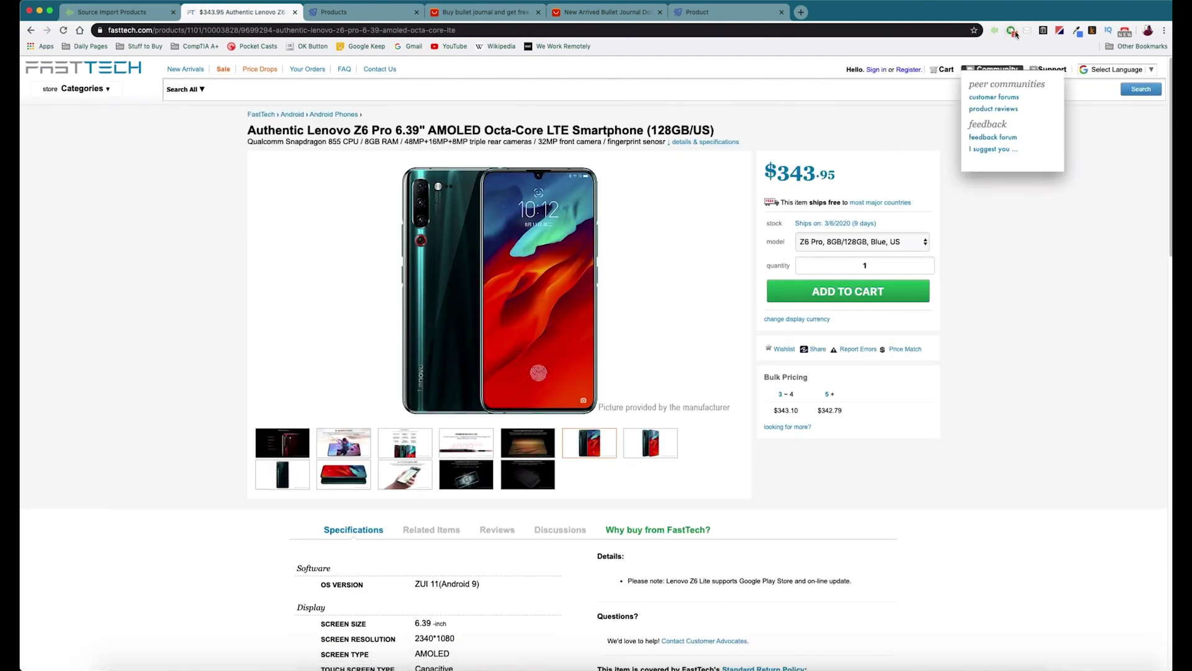
- Open the Dropified extension on the Lenovo Z6 Pro page and change the product title to "Android Phone for Beginners"
{"action": "left_click", "coordinate": [995, 32]}
{"action": "left_click_drag", "start_coordinate": [792, 71], "coordinate": [682, 68]}
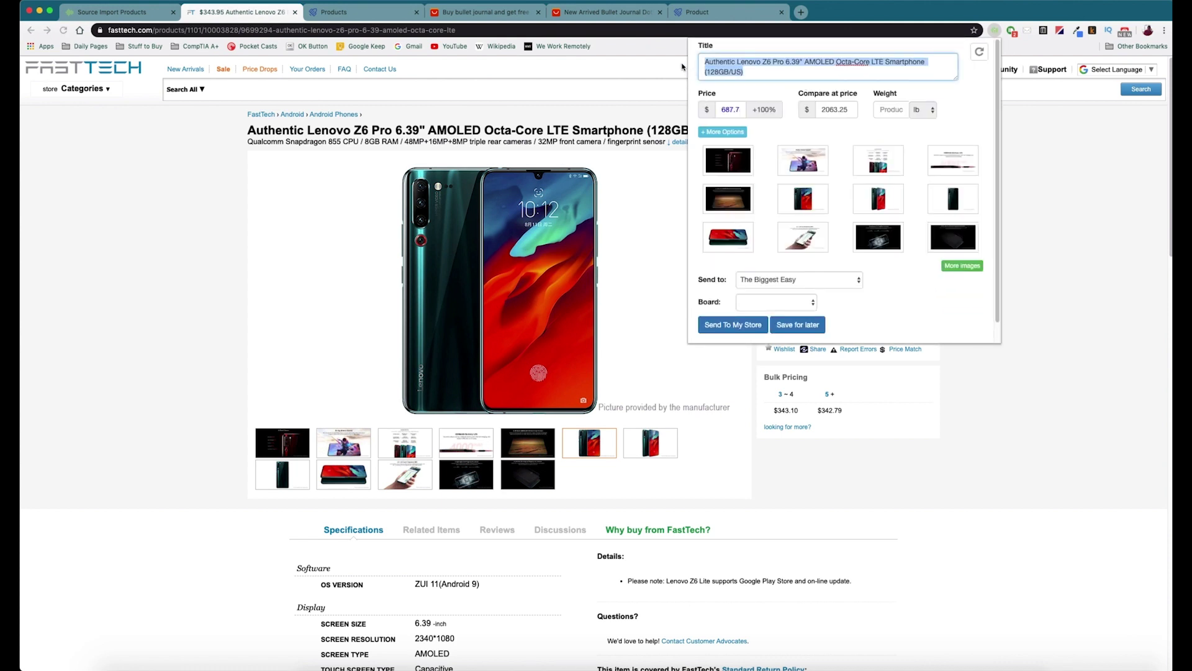
{"action": "type", "text": "Android Phone for Beginners"}
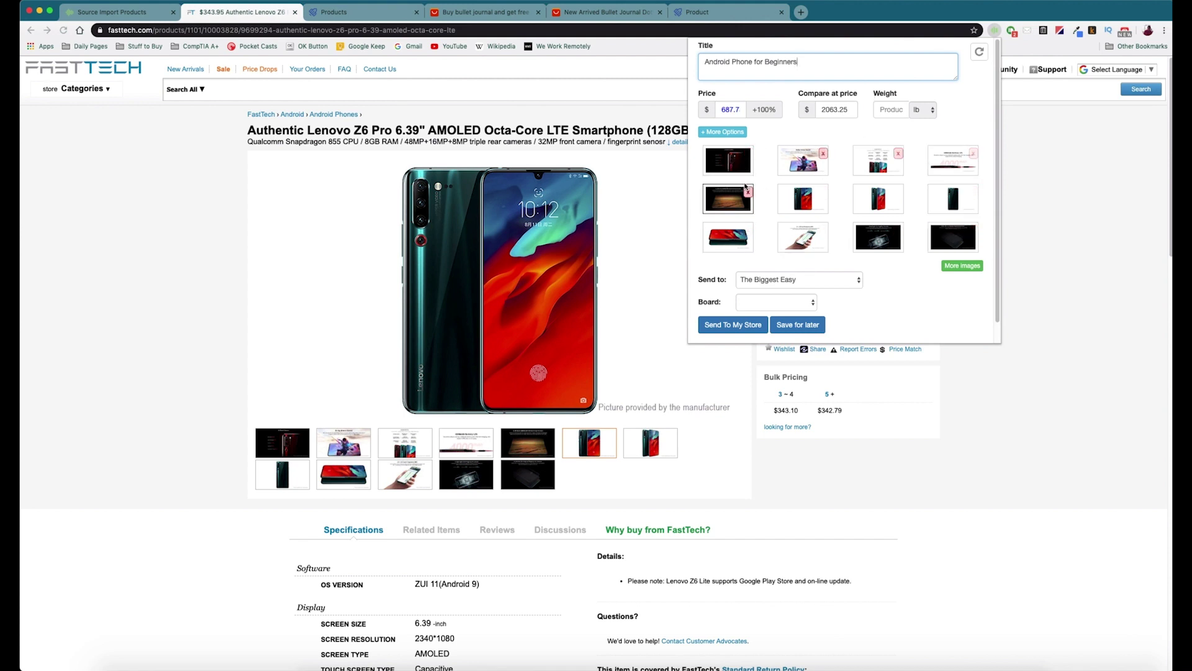
- Choose CommerceHQ Test as the destination store and send the phone to it
{"action": "scroll", "coordinate": [883, 280], "scroll_direction": "down", "scroll_amount": 1}
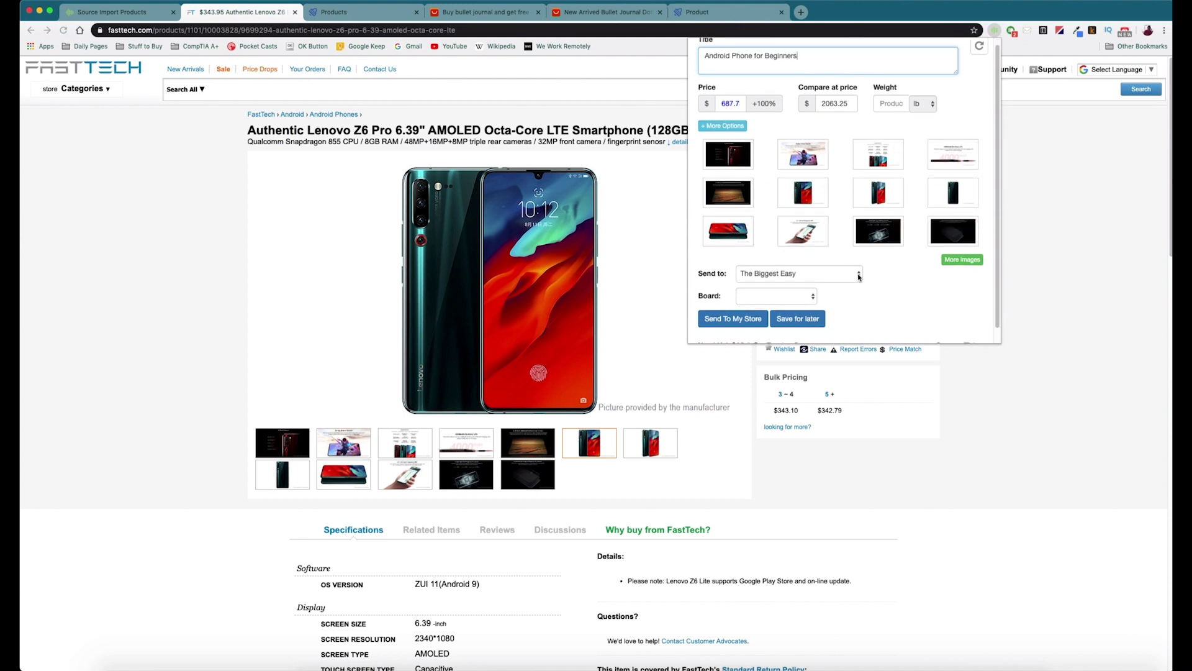
{"action": "left_click", "coordinate": [859, 277]}
{"action": "left_click", "coordinate": [817, 292]}
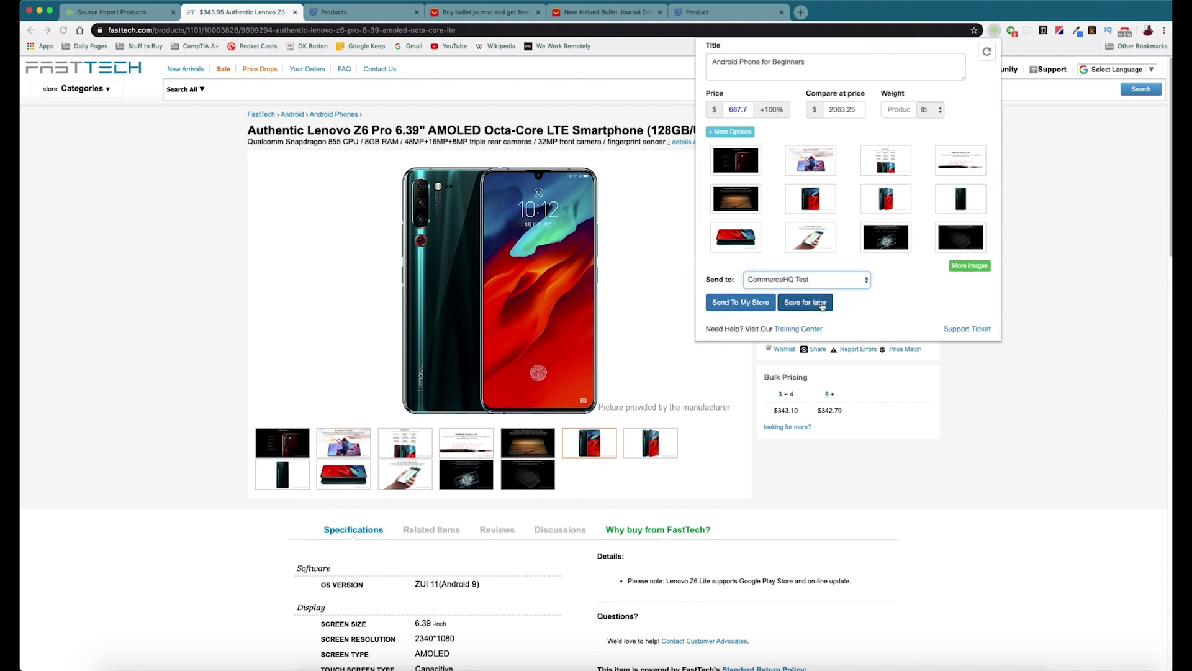
{"action": "left_click", "coordinate": [746, 308]}
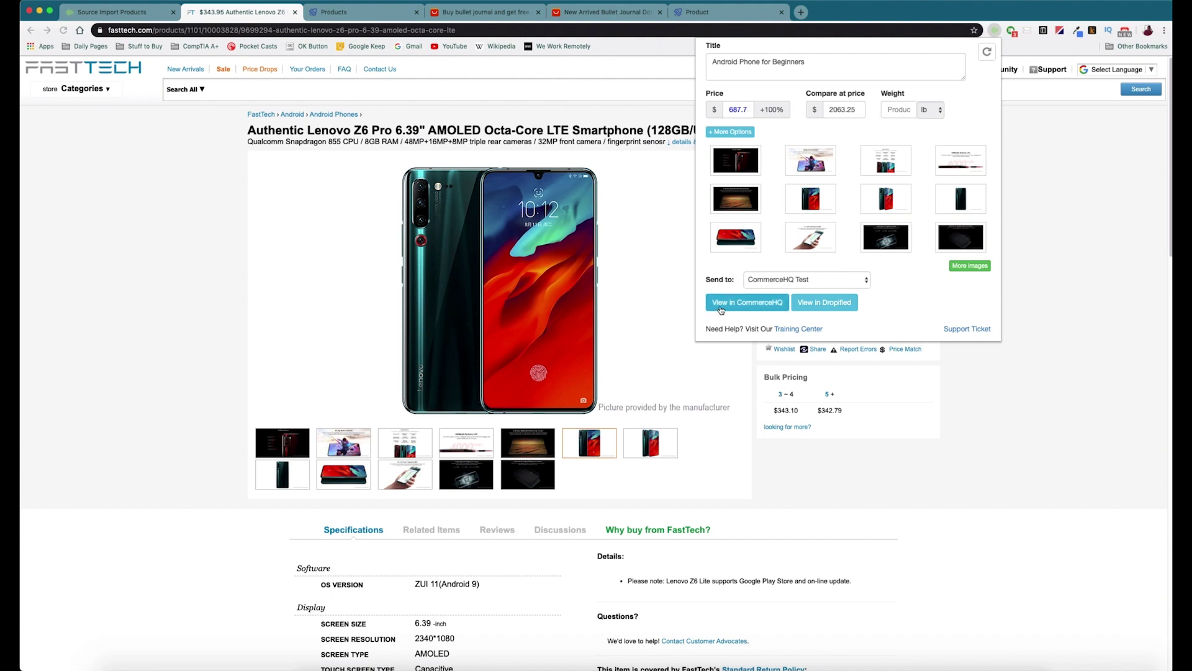
- View the imported phone in CommerceHQ, review its description, prices, vendor and images, and return to the product list
{"action": "left_click", "coordinate": [734, 305]}
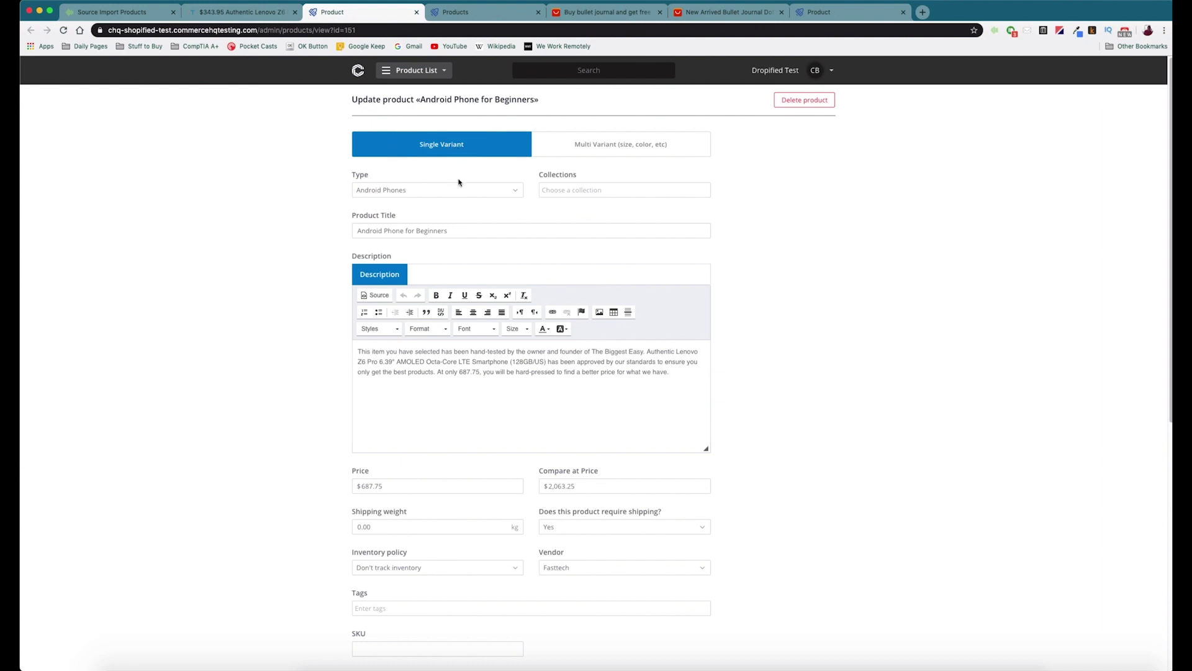
{"action": "scroll", "coordinate": [475, 189], "scroll_direction": "down", "scroll_amount": 5}
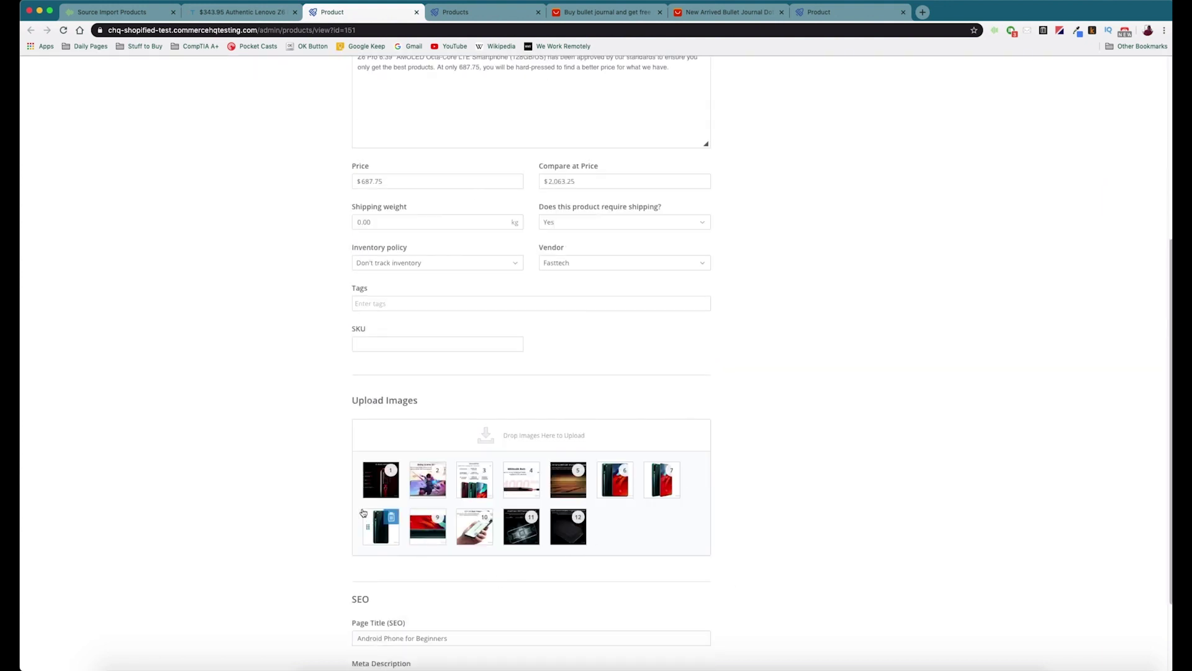
{"action": "scroll", "coordinate": [280, 500], "scroll_direction": "down", "scroll_amount": 2}
{"action": "scroll", "coordinate": [311, 482], "scroll_direction": "up", "scroll_amount": 7}
{"action": "scroll", "coordinate": [437, 190], "scroll_direction": "down", "scroll_amount": 7}
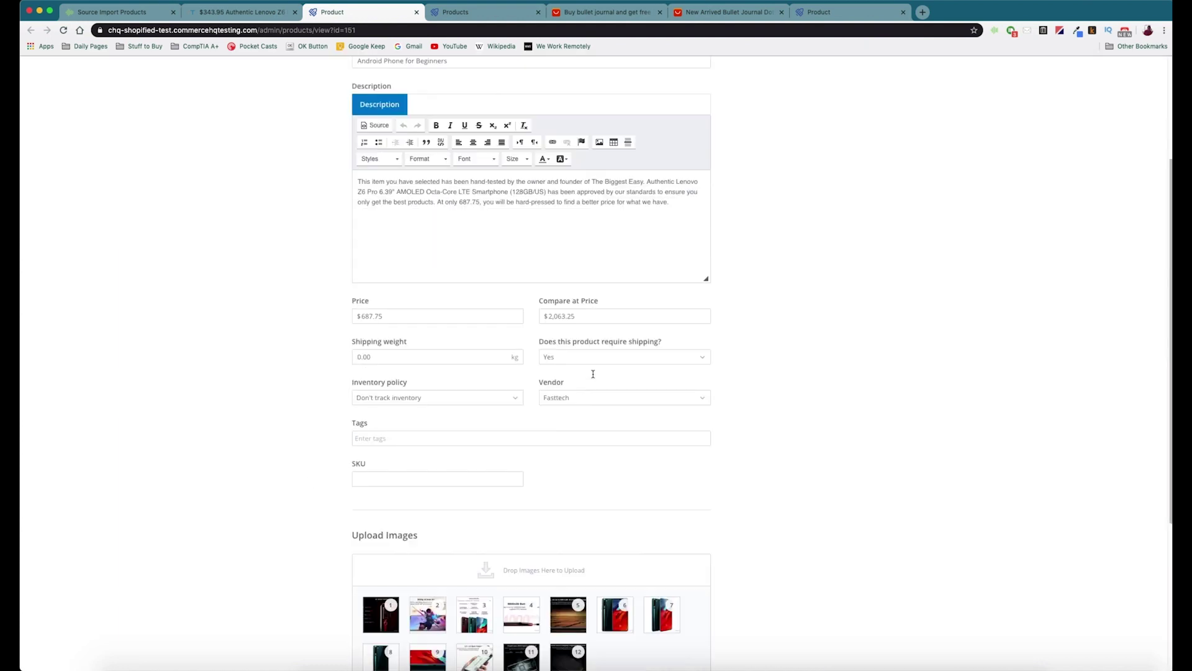
{"action": "left_click", "coordinate": [828, 654]}
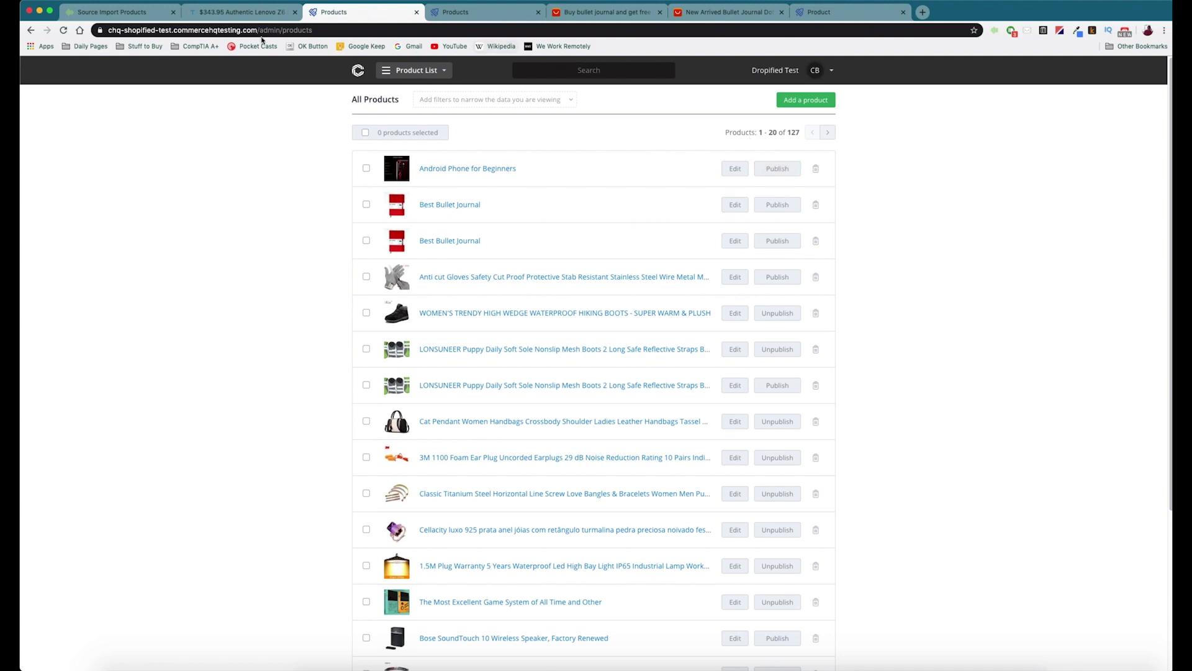
- Switch back to Dropified and look through the One Click Supported Websites list again
{"action": "left_click", "coordinate": [120, 14]}
{"action": "scroll", "coordinate": [310, 189], "scroll_direction": "up", "scroll_amount": 7}
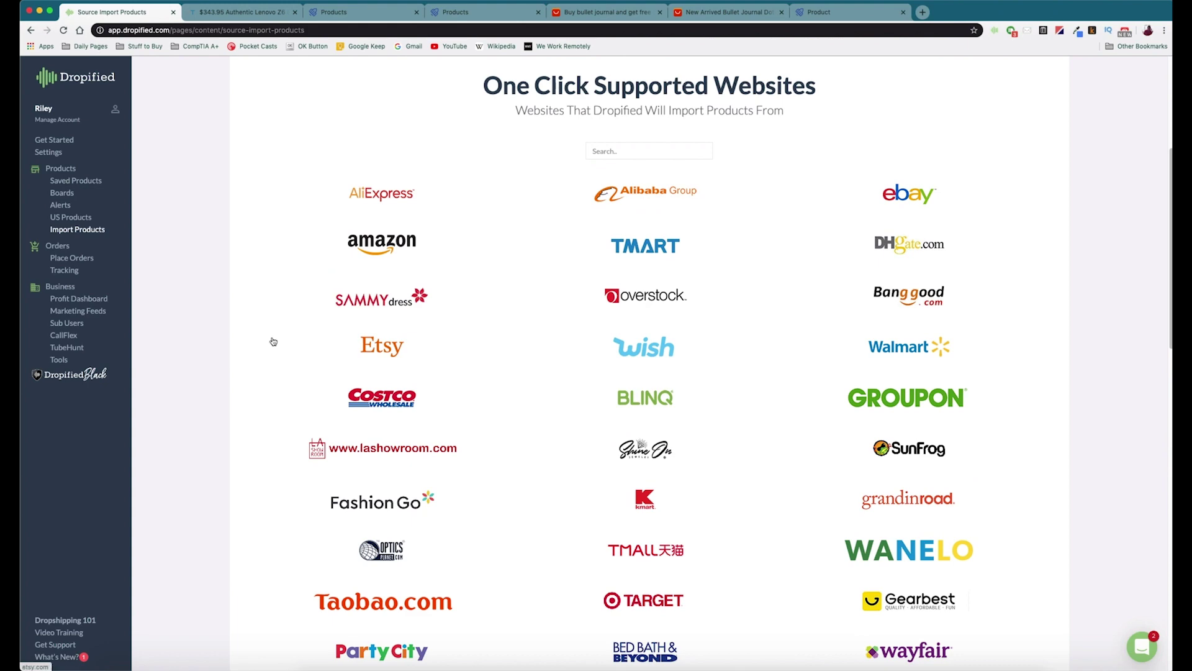
{"action": "scroll", "coordinate": [723, 456], "scroll_direction": "down", "scroll_amount": 8}
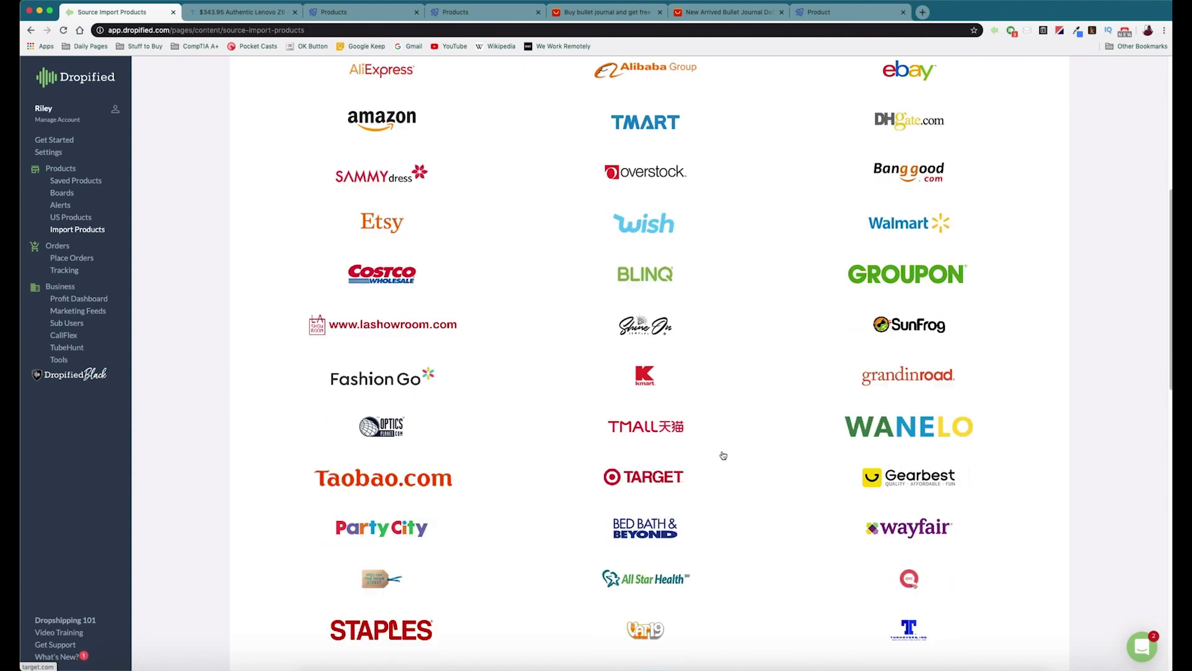
{"action": "scroll", "coordinate": [723, 456], "scroll_direction": "down", "scroll_amount": 2}
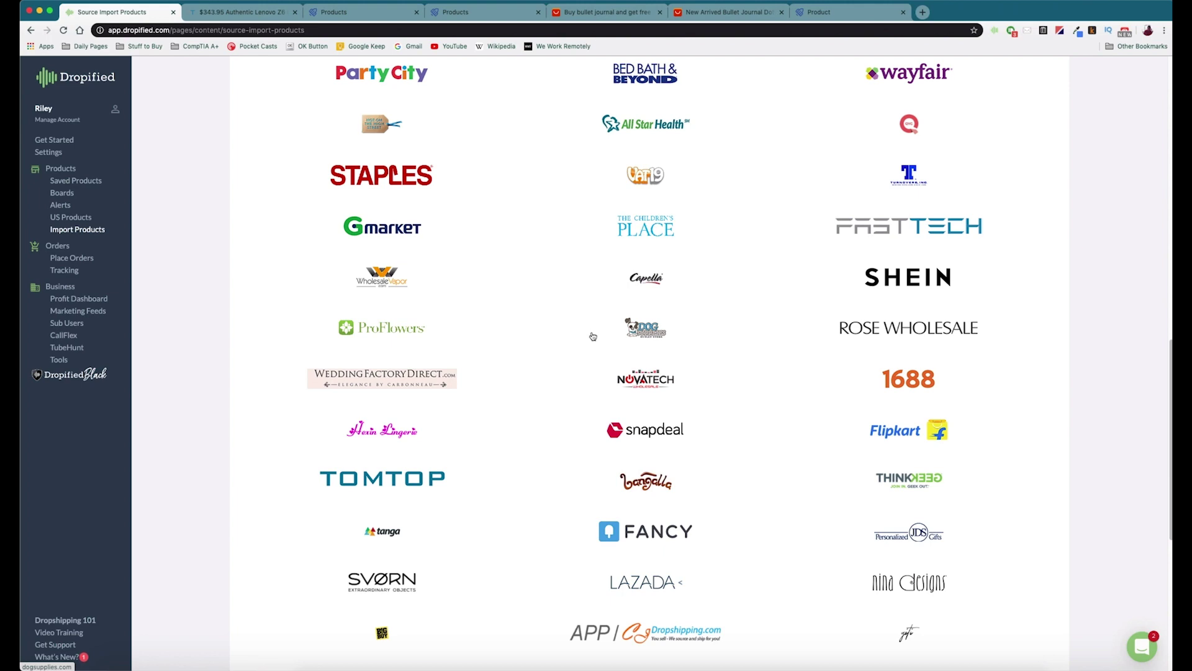
{"action": "scroll", "coordinate": [593, 336], "scroll_direction": "up", "scroll_amount": 10}
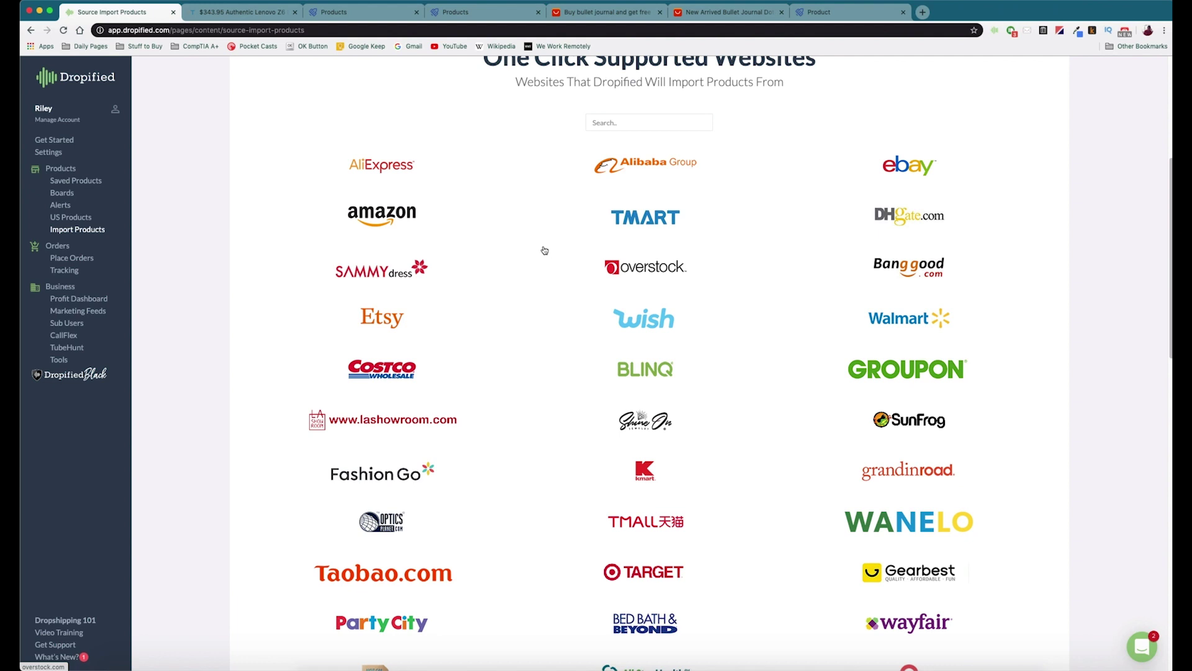
- Go to the Dropified stores dashboard, view the Dropshipping 101 courses in Dropified Academy, and return to the dashboard
{"action": "left_click", "coordinate": [91, 78]}
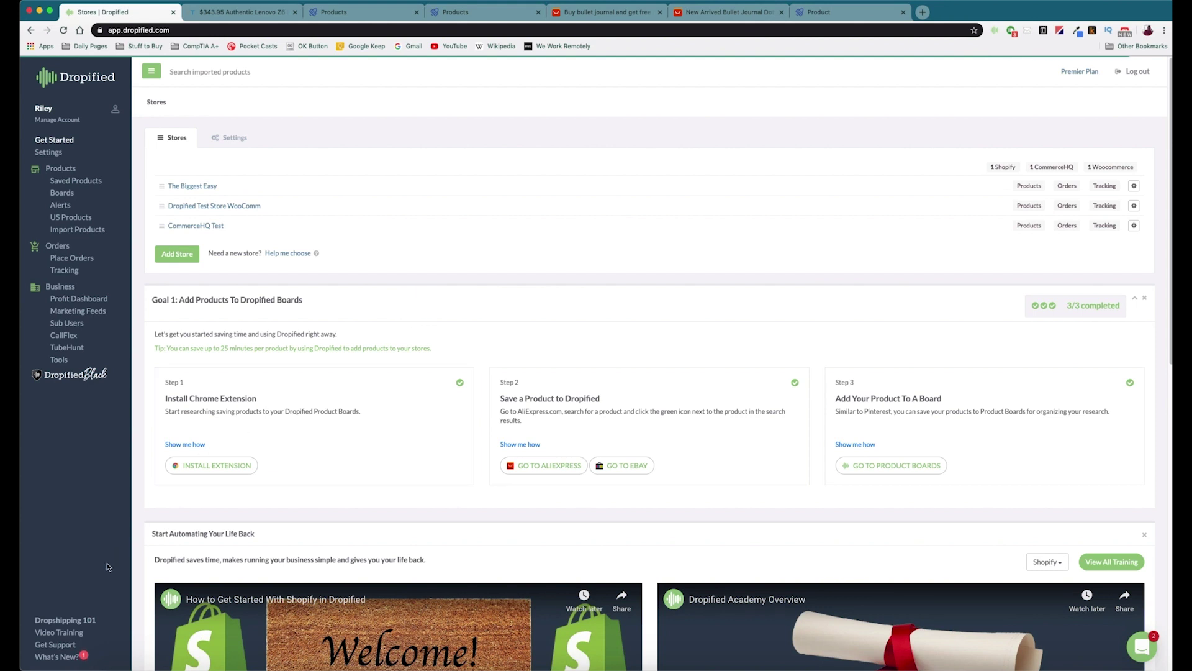
{"action": "left_click", "coordinate": [55, 621]}
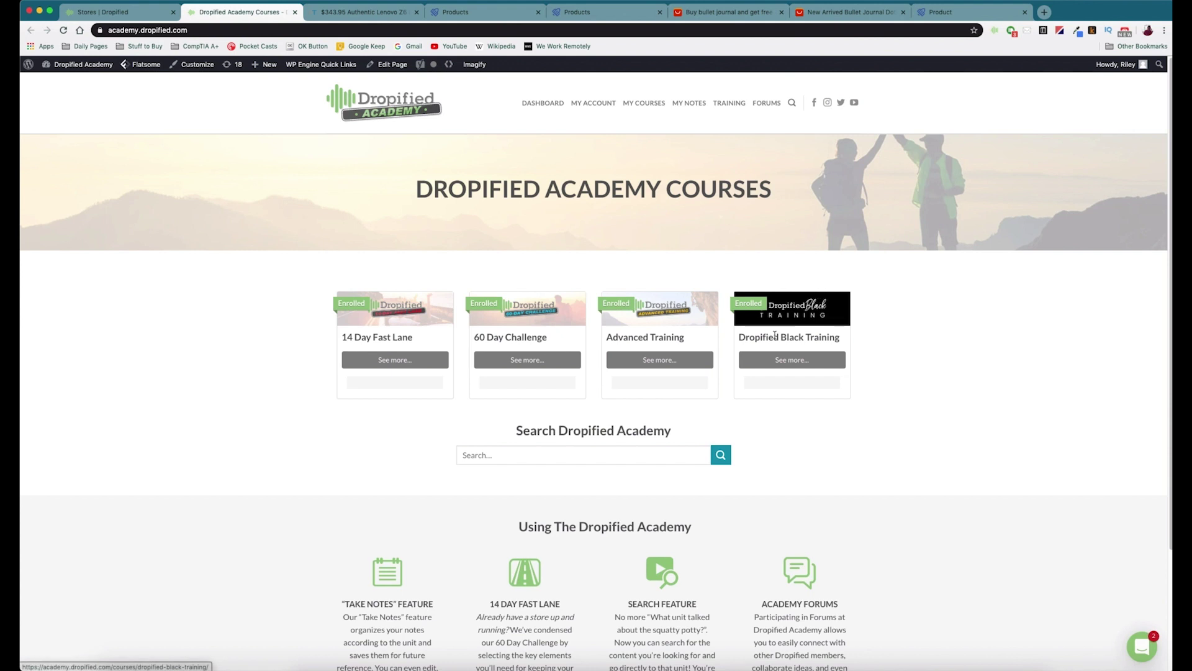
{"action": "key", "text": "ctrl+shift+Tab"}
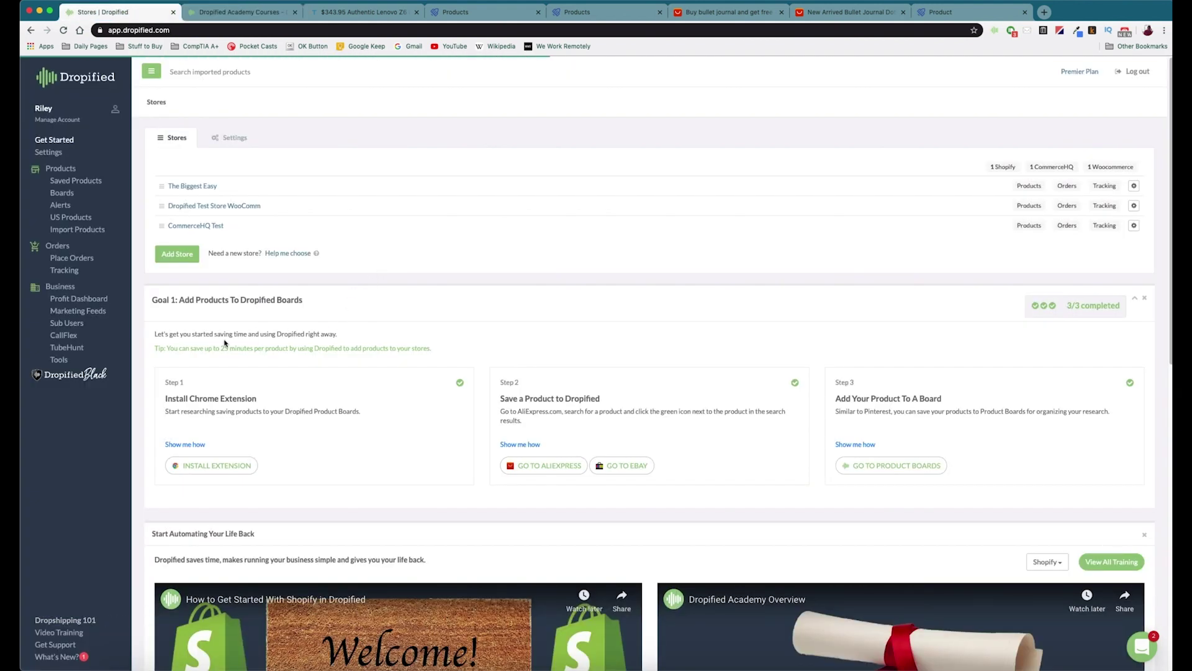
- Open the Video Training library and look over the Store Setup & Management tutorials
{"action": "left_click", "coordinate": [55, 633]}
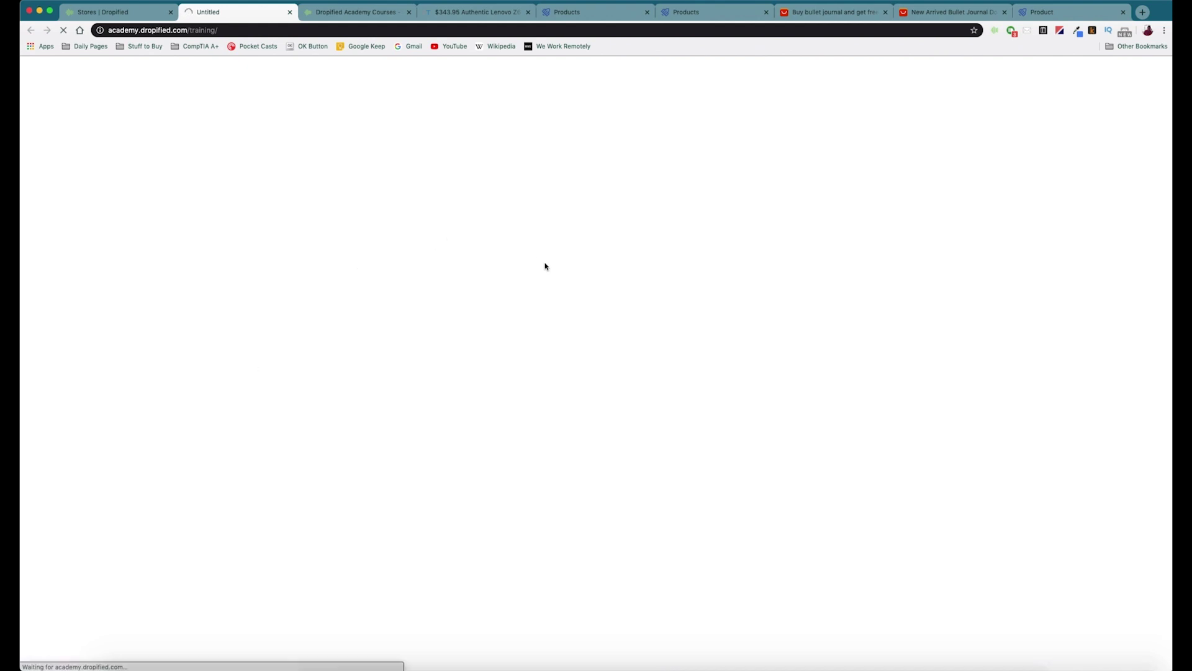
{"action": "scroll", "coordinate": [472, 264], "scroll_direction": "down", "scroll_amount": 6}
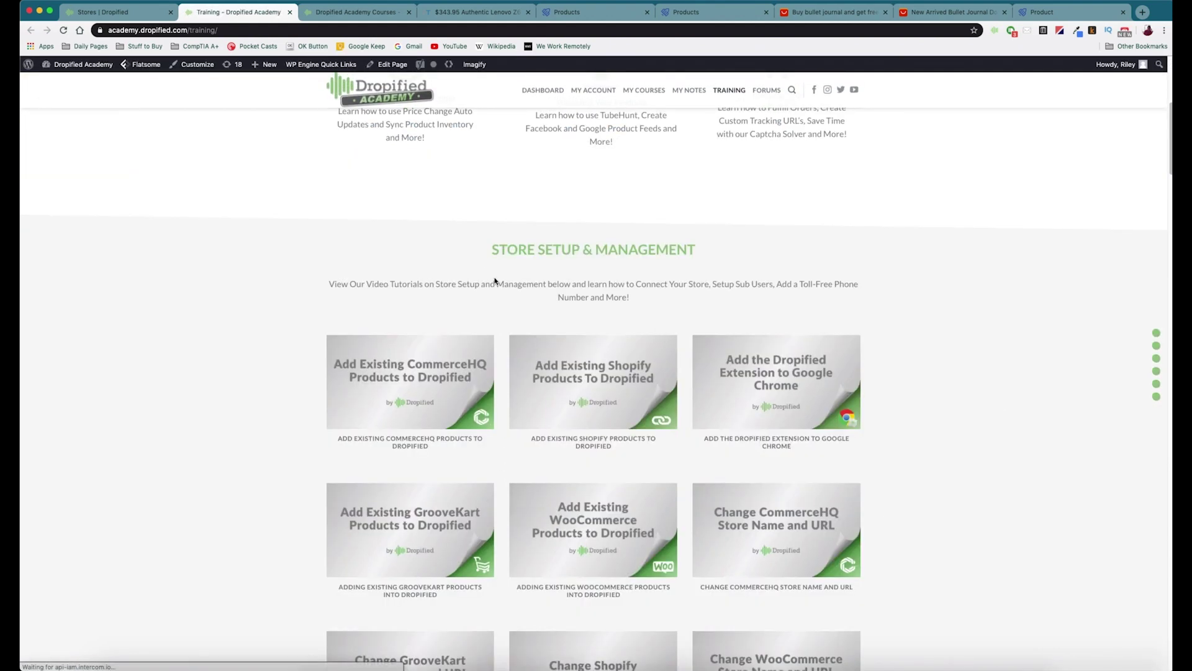
{"action": "scroll", "coordinate": [500, 281], "scroll_direction": "down", "scroll_amount": 2}
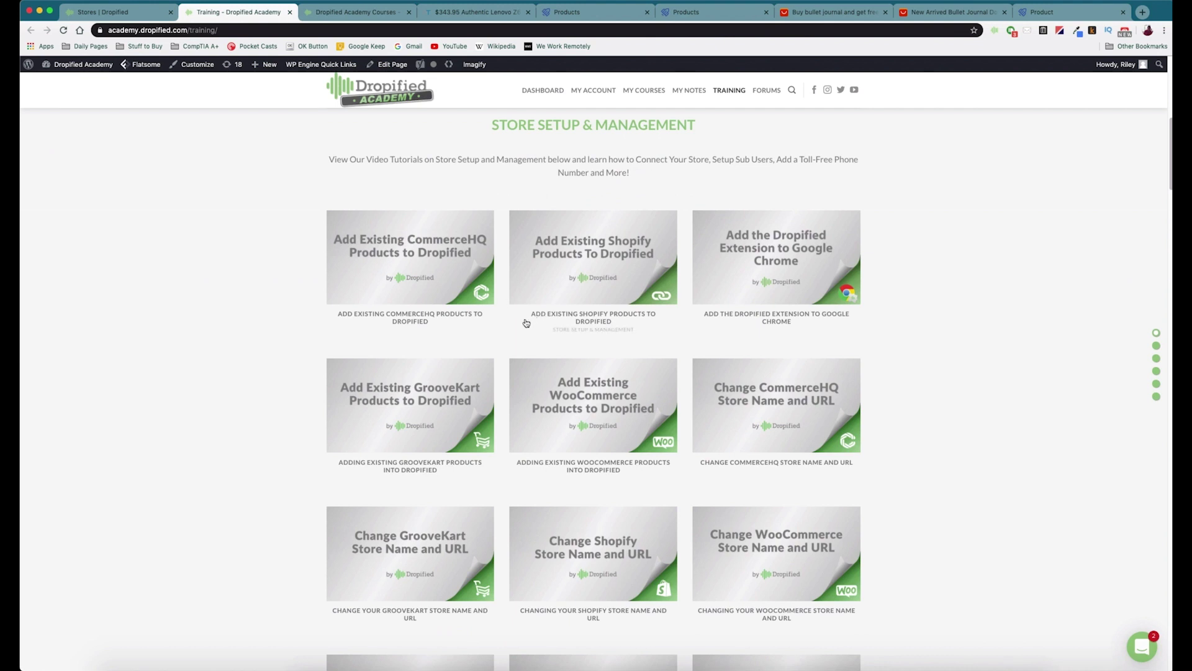
{"action": "scroll", "coordinate": [495, 343], "scroll_direction": "down", "scroll_amount": 1}
{"action": "scroll", "coordinate": [534, 367], "scroll_direction": "up", "scroll_amount": 1}
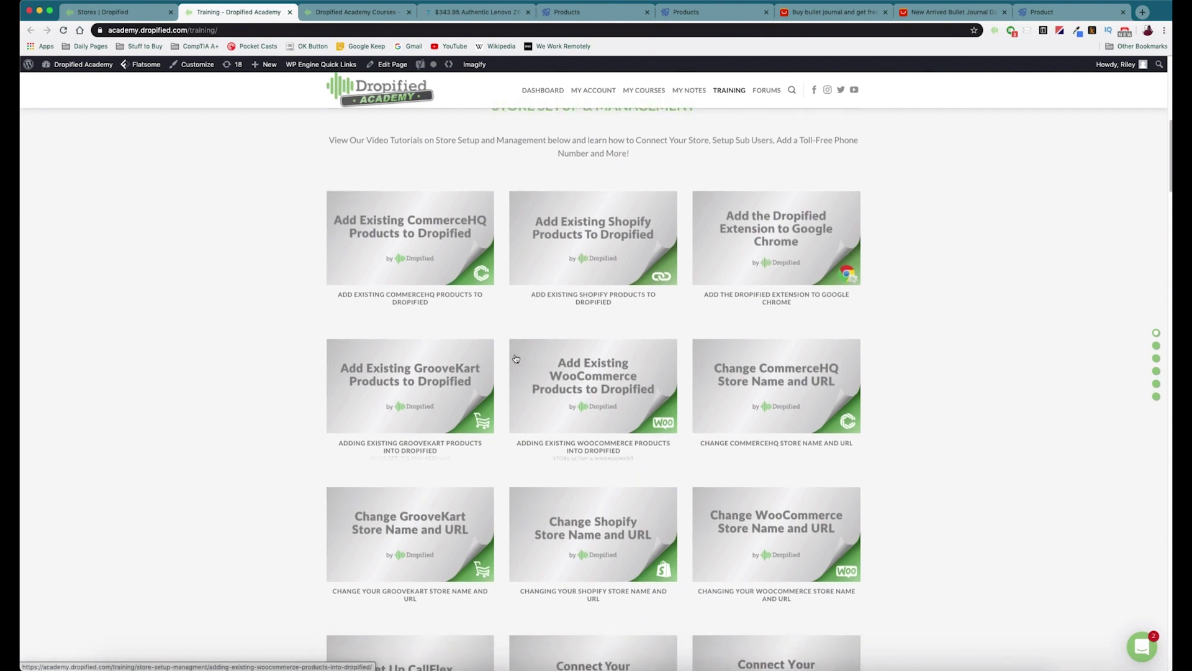
- Open the tutorial on adding existing WooCommerce products into Dropified, read its written instructions, and close the training page
{"action": "left_click", "coordinate": [593, 383]}
{"action": "scroll", "coordinate": [432, 449], "scroll_direction": "down", "scroll_amount": 5}
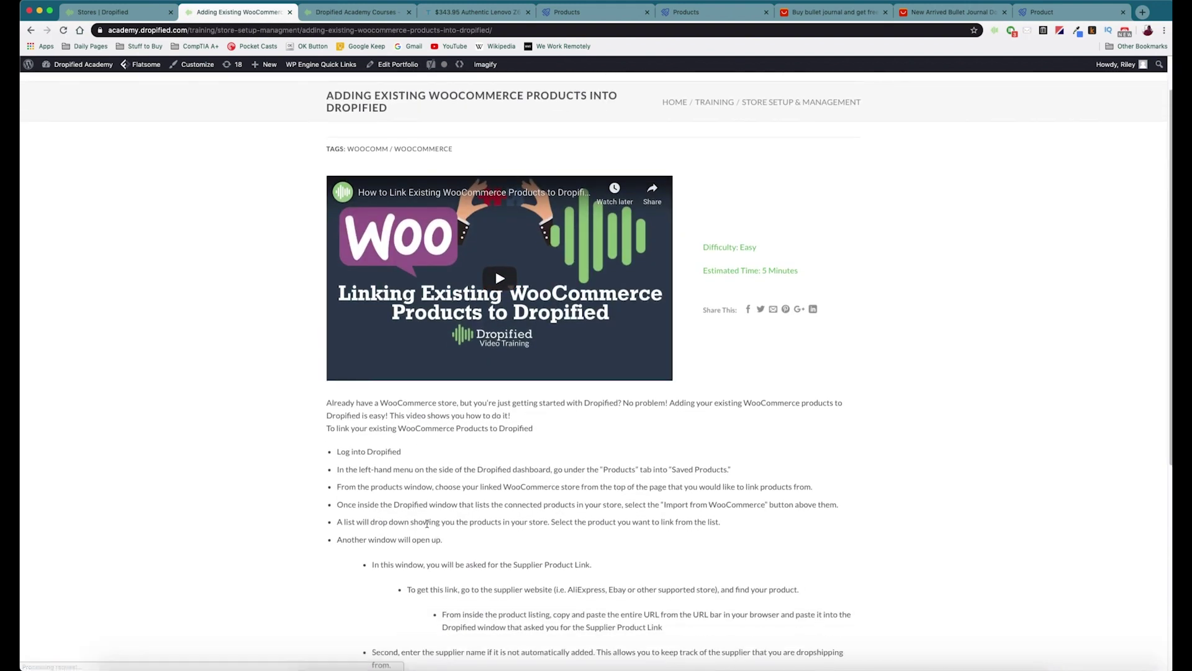
{"action": "scroll", "coordinate": [416, 482], "scroll_direction": "up", "scroll_amount": 2}
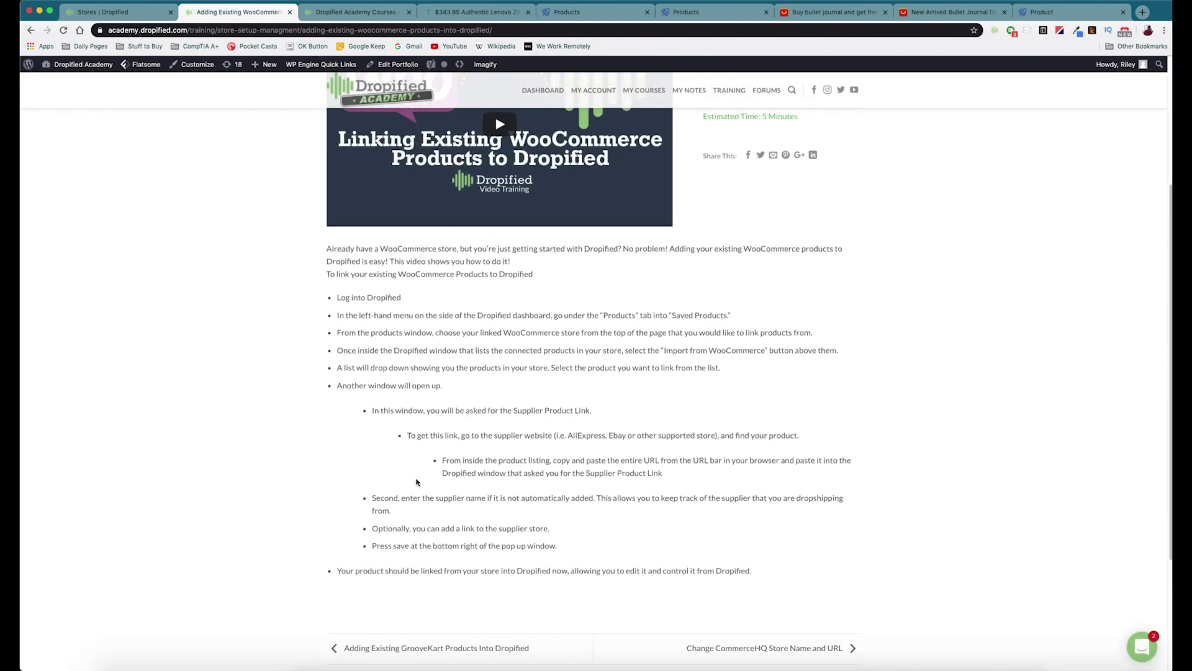
{"action": "scroll", "coordinate": [416, 482], "scroll_direction": "up", "scroll_amount": 1}
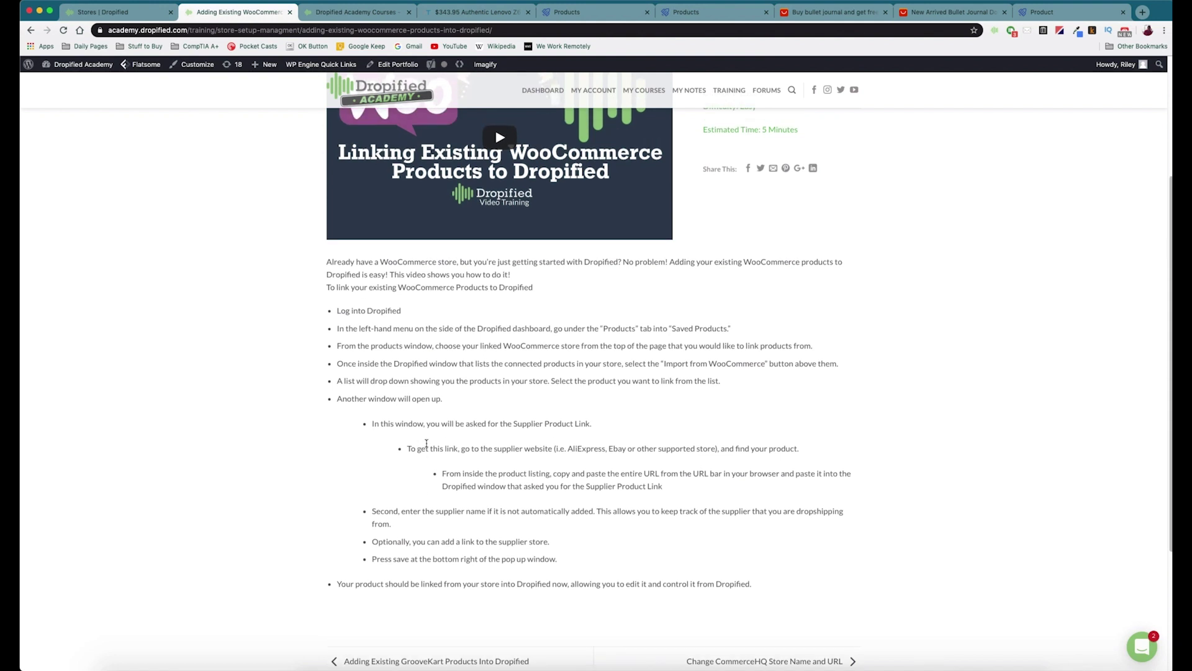
{"action": "left_click", "coordinate": [289, 12]}
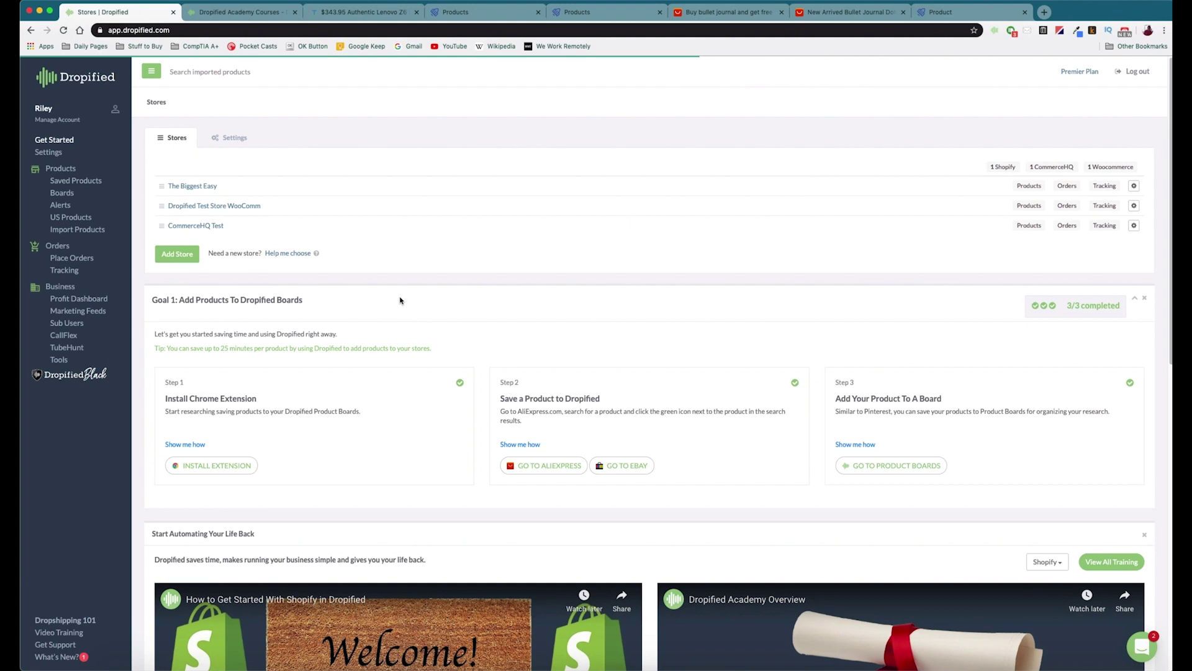